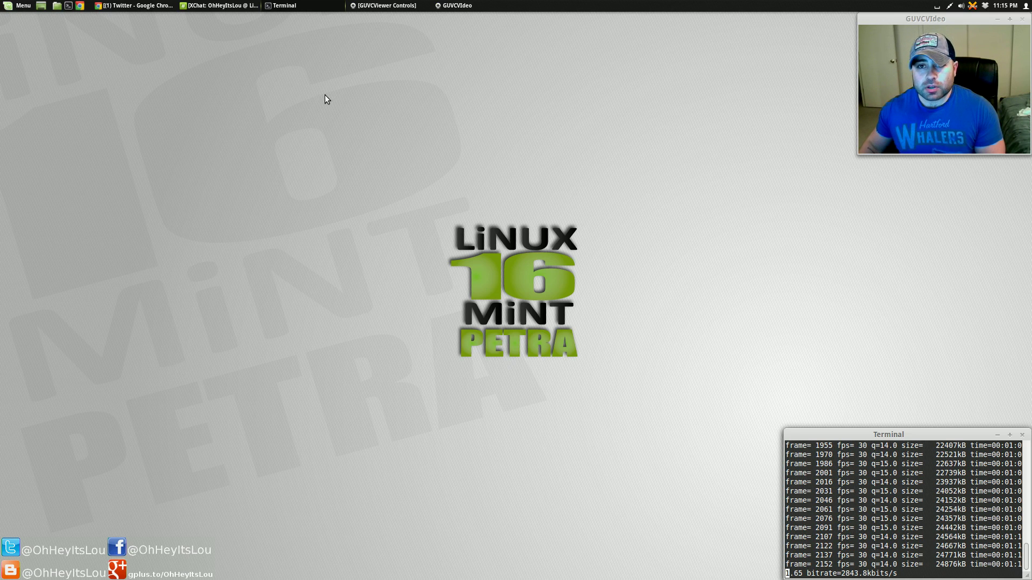
# - Launch System Settings from the Menu and open Themes, listing Baldr, Cell and Elementary Luna Mod
pyautogui.click(9, 7)
pyautogui.click(335, 143)
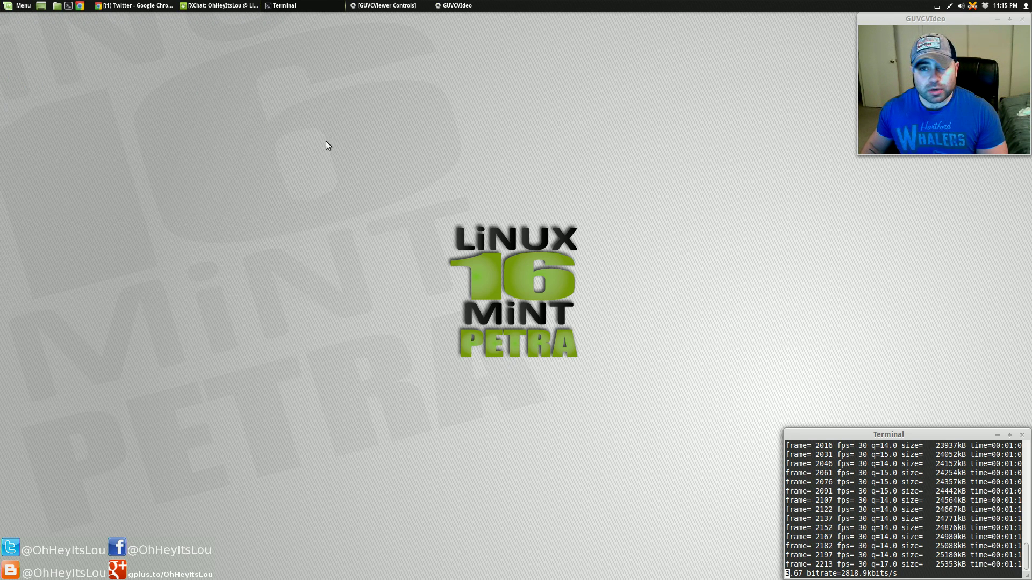
pyautogui.moveTo(489, 143); pyautogui.dragTo(329, 94)
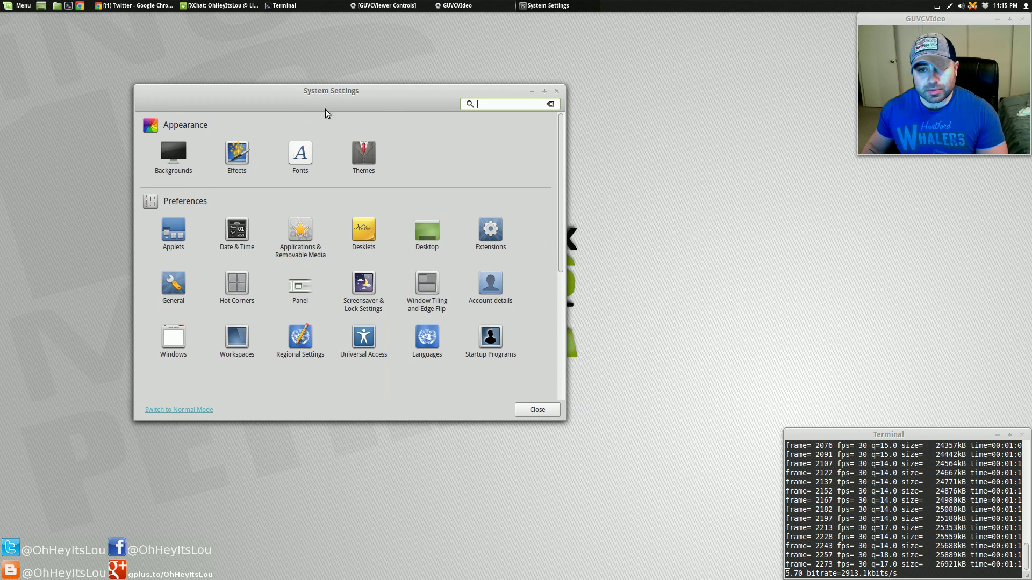
pyautogui.click(364, 155)
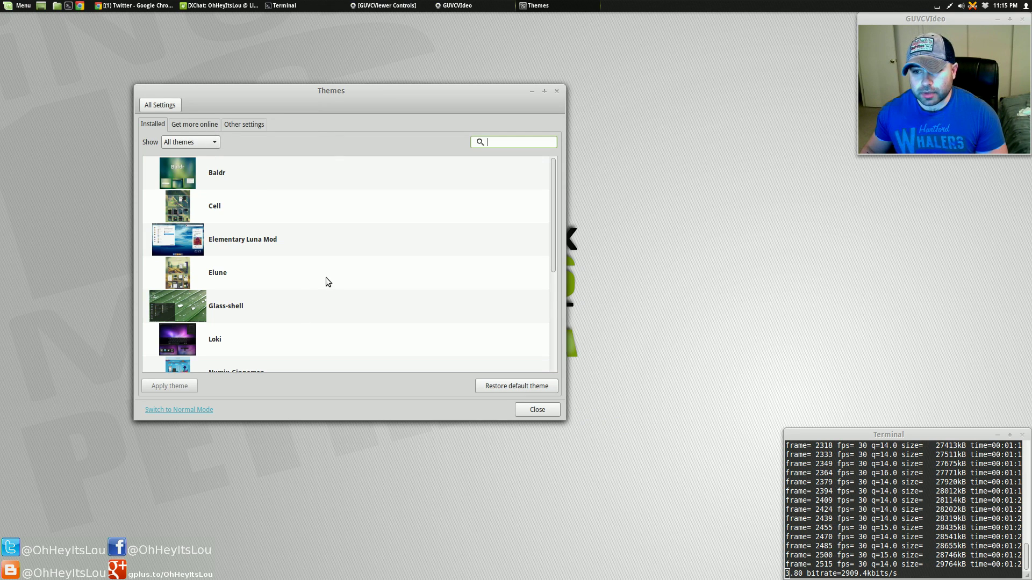
pyautogui.scroll(-5, 327, 282)
pyautogui.scroll(5, 323, 281)
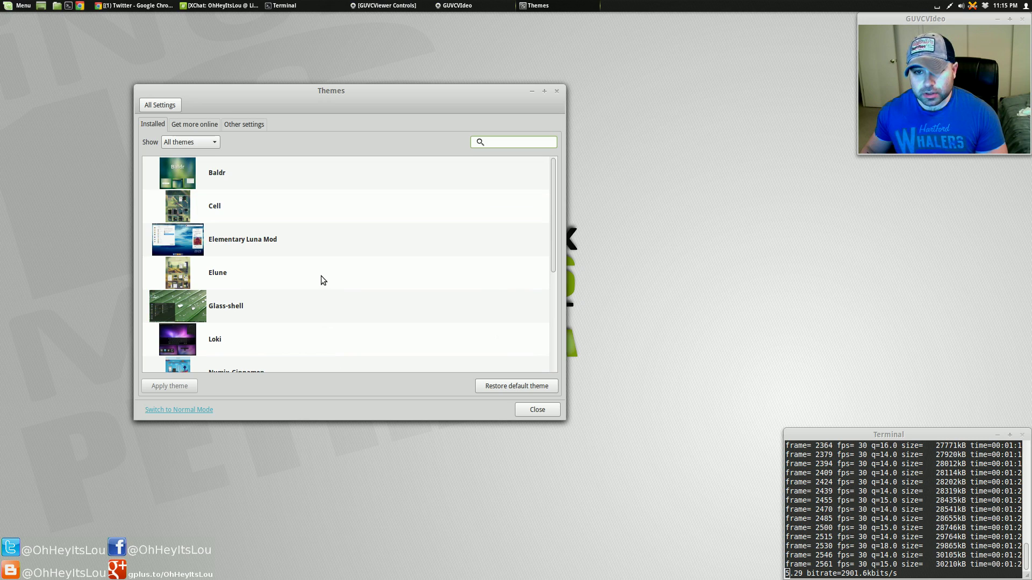
# - Refresh the 'Get more online' theme catalogue, showing Void, Minty, Baldr, Nightlife and Android Holo
pyautogui.click(195, 125)
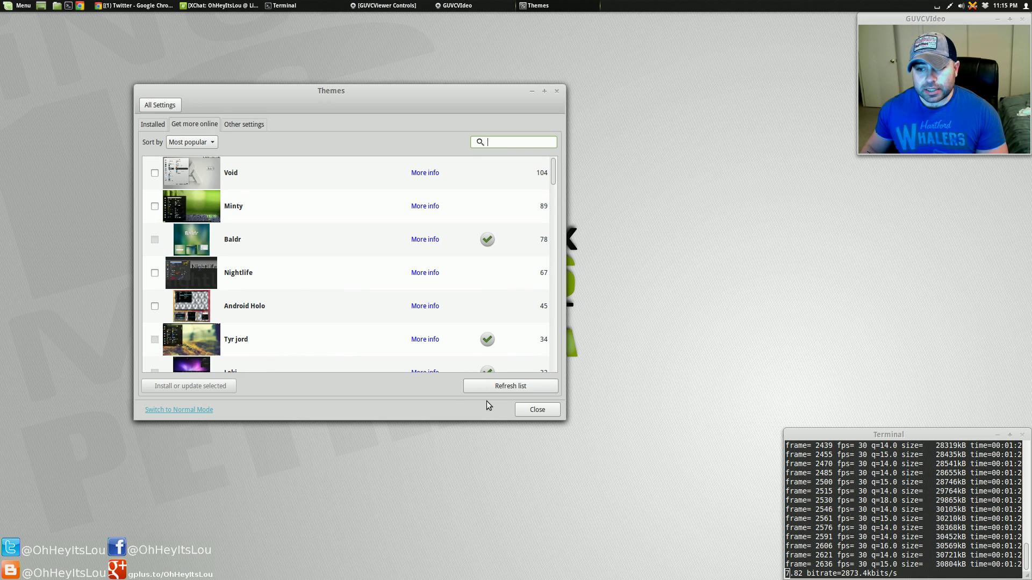
pyautogui.click(495, 387)
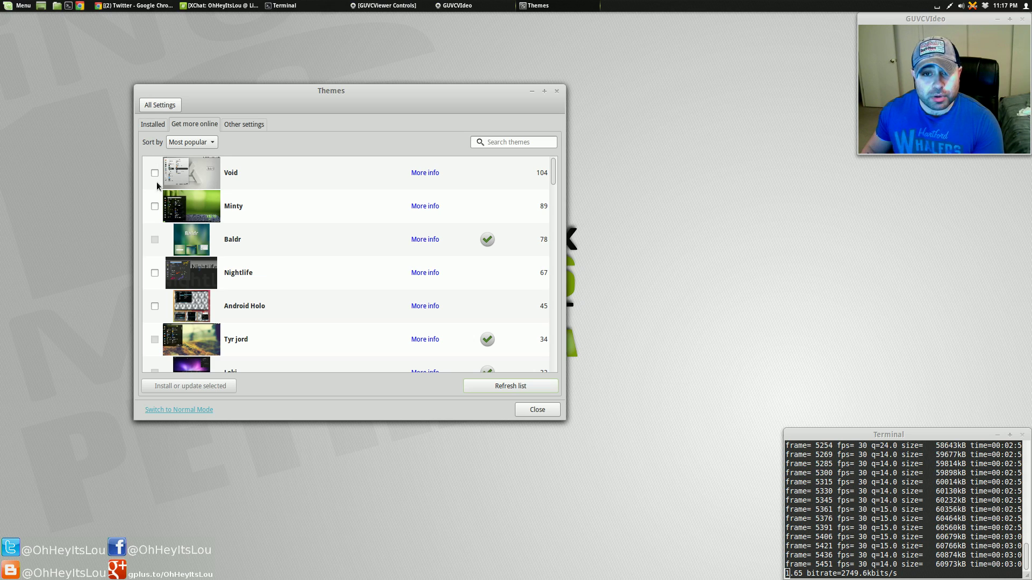
# - Scroll the online theme list, tick Minty and install it with 'Install or update selected'
pyautogui.scroll(-5, 169, 274)
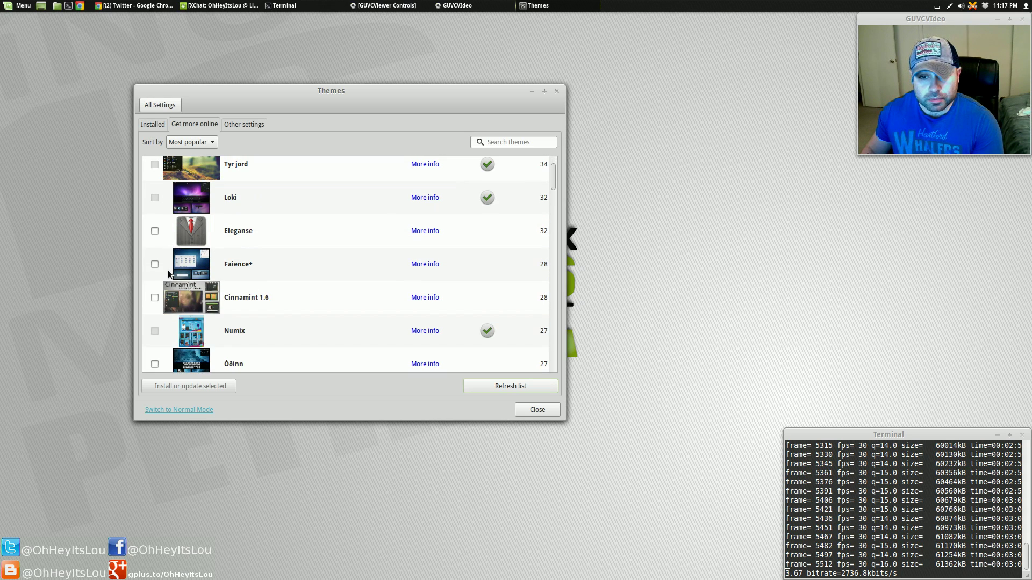
pyautogui.scroll(5, 169, 274)
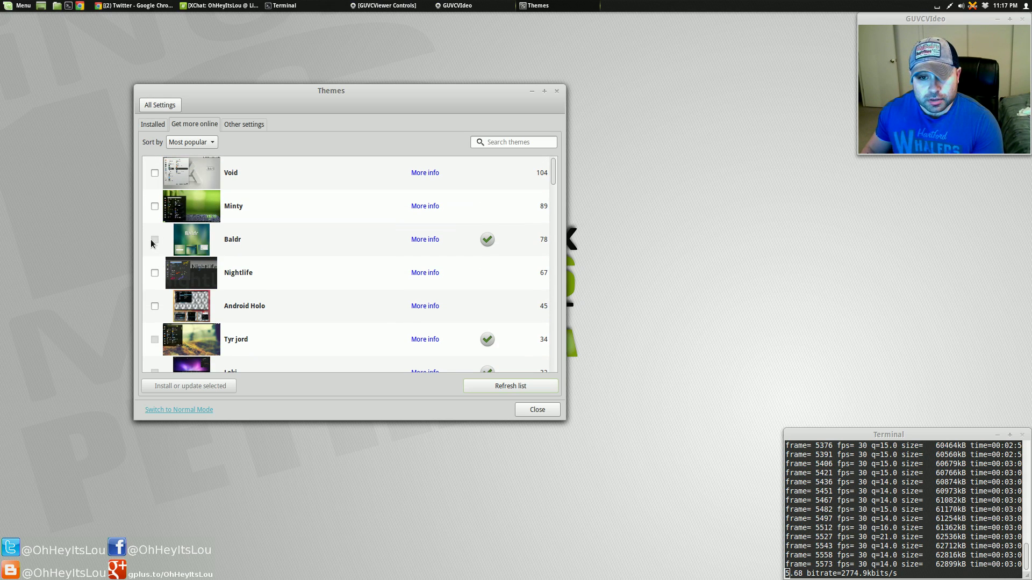
pyautogui.scroll(-5, 155, 246)
pyautogui.scroll(-1, 155, 246)
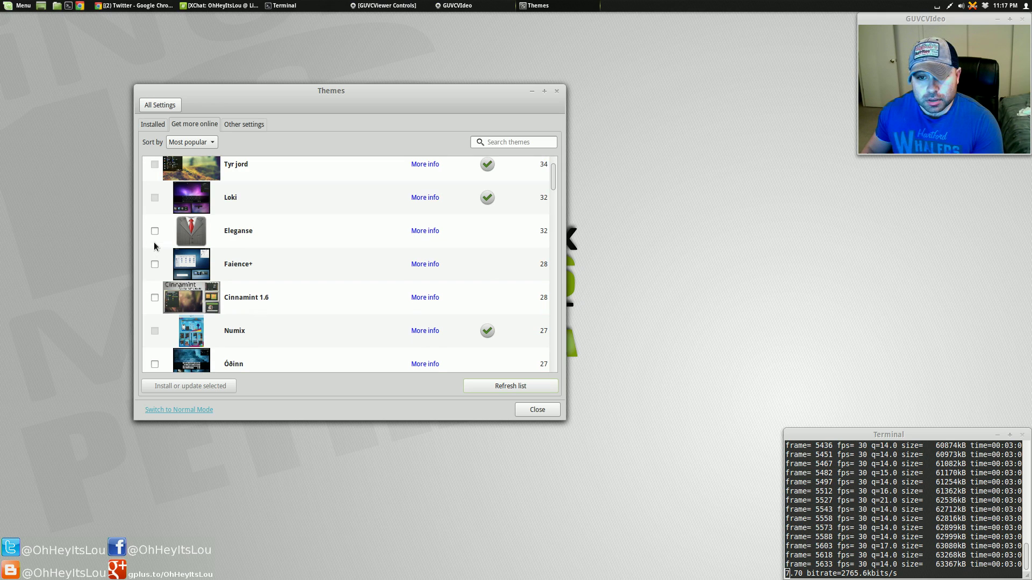
pyautogui.scroll(-3, 155, 246)
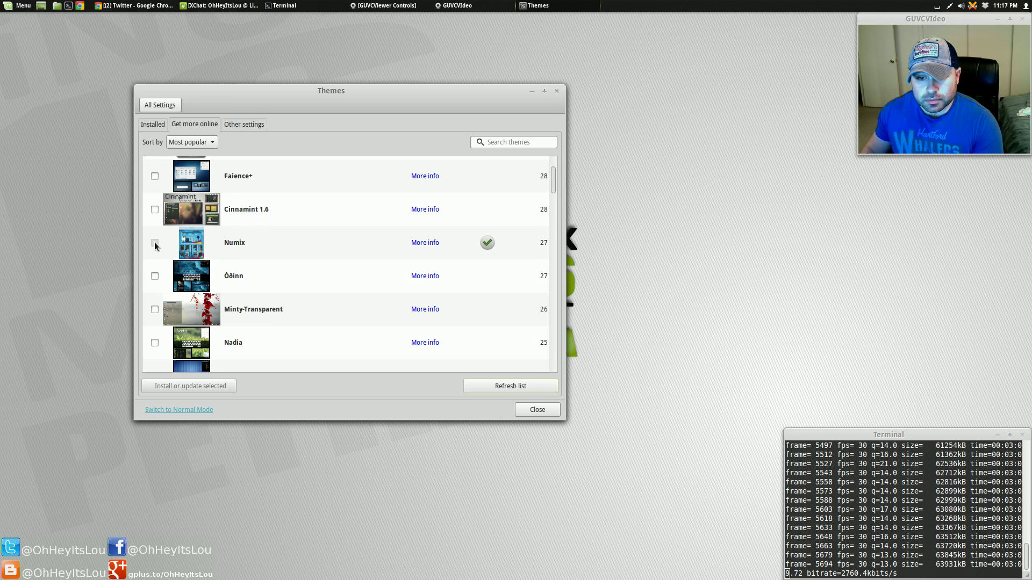
pyautogui.scroll(-4, 155, 246)
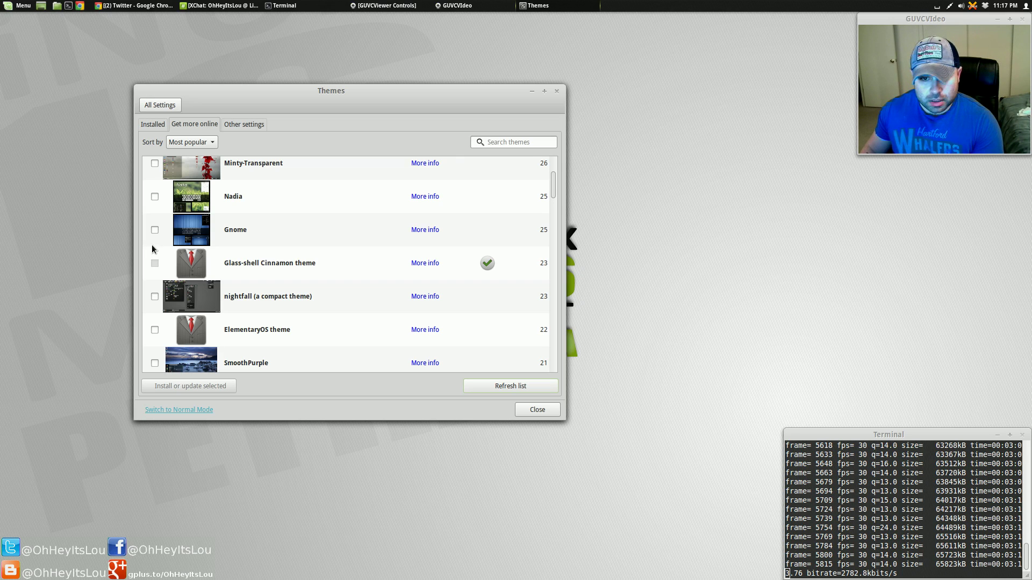
pyautogui.scroll(-1, 154, 250)
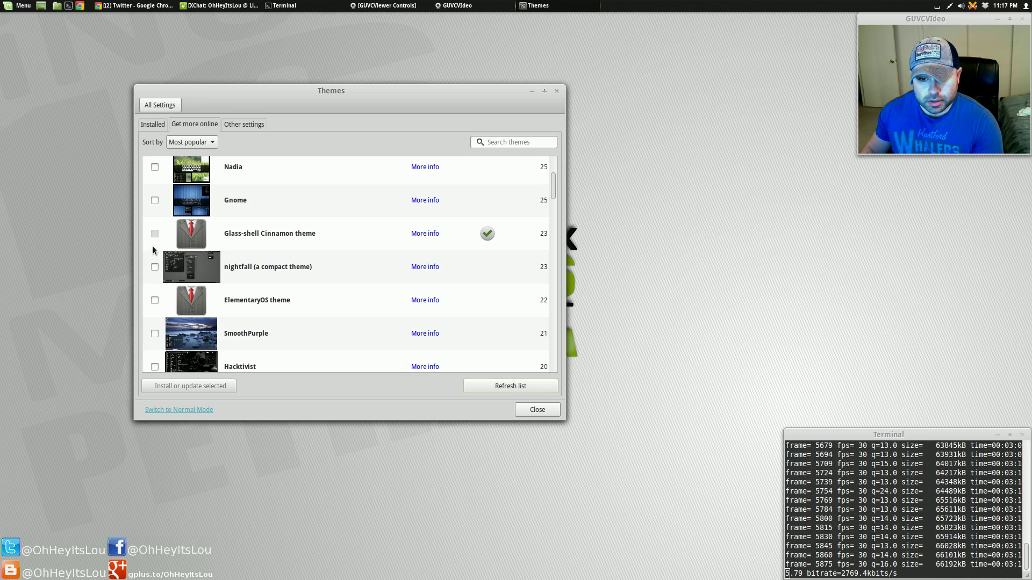
pyautogui.scroll(15, 153, 250)
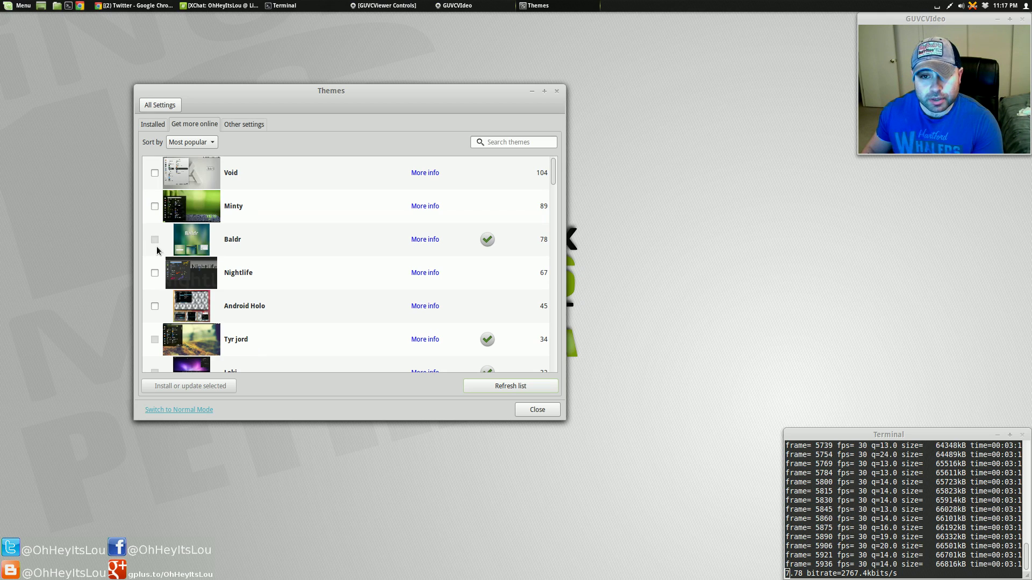
pyautogui.click(154, 207)
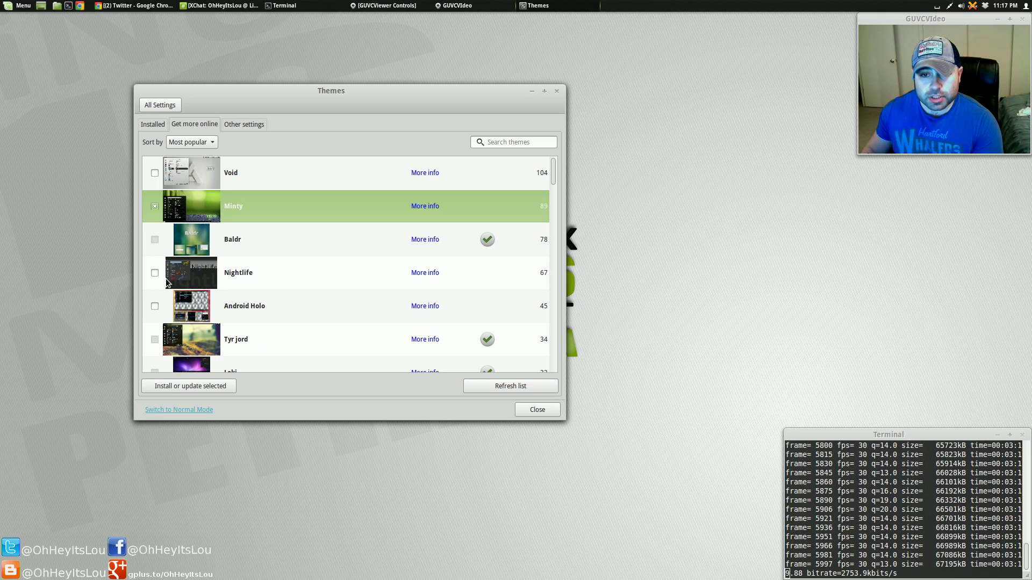
pyautogui.click(186, 393)
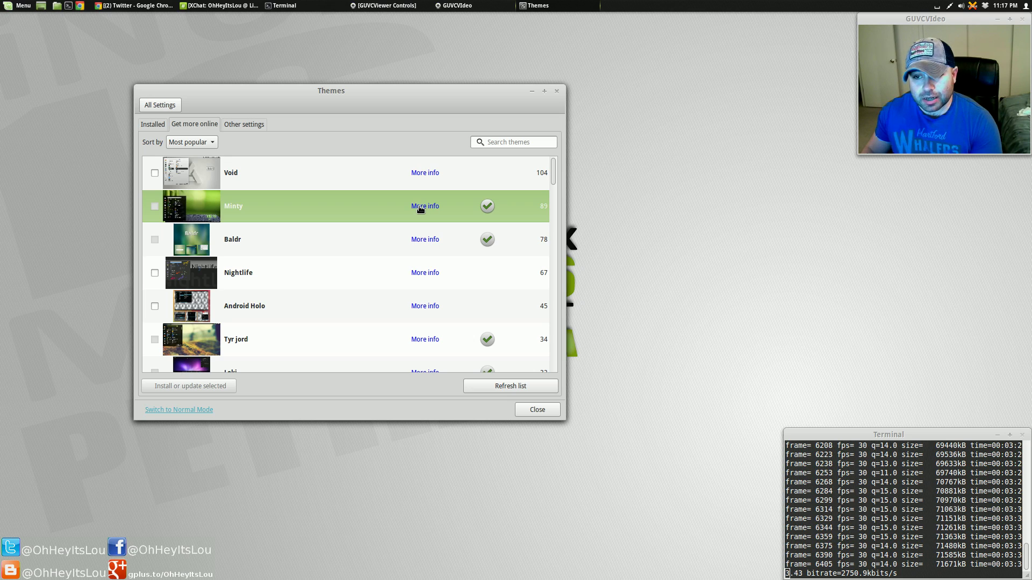
# - Open Minty 2.2's Spices page (score 89, Cinnamon 1.6), then bring the Themes window forward
pyautogui.click(420, 208)
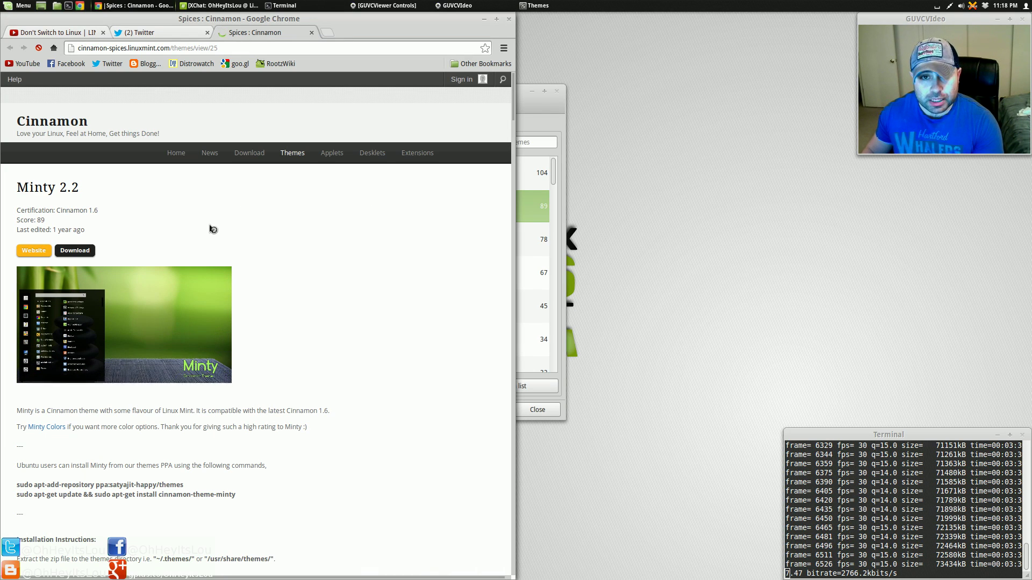
pyautogui.hotkey('ctrl', '1')
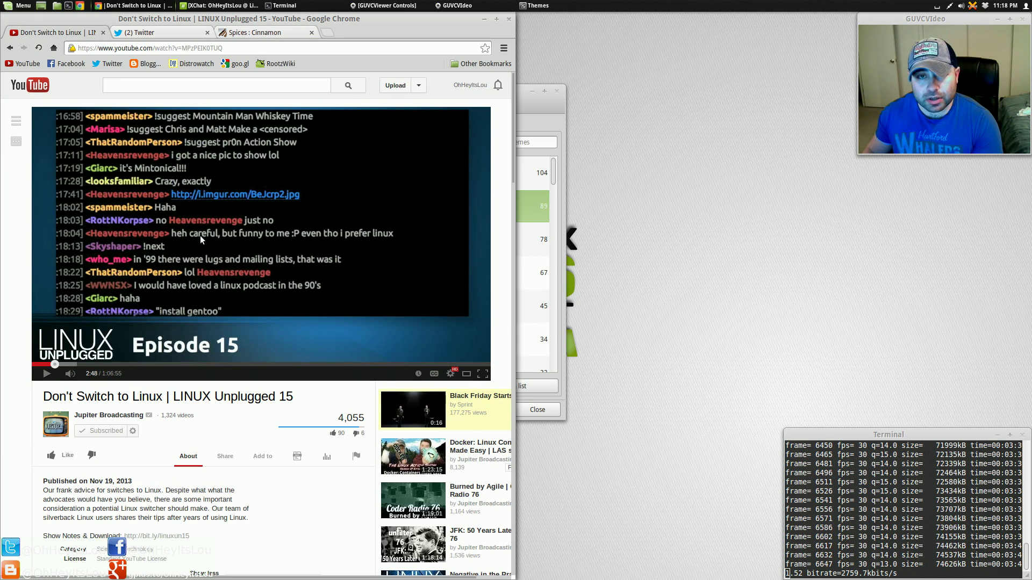
pyautogui.click(264, 36)
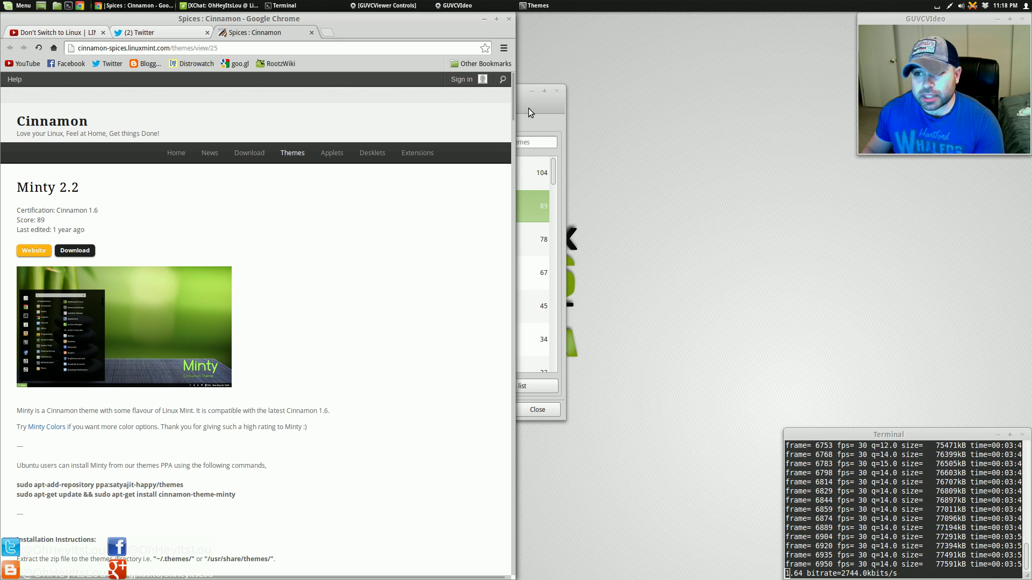
pyautogui.moveTo(489, 96); pyautogui.dragTo(562, 95)
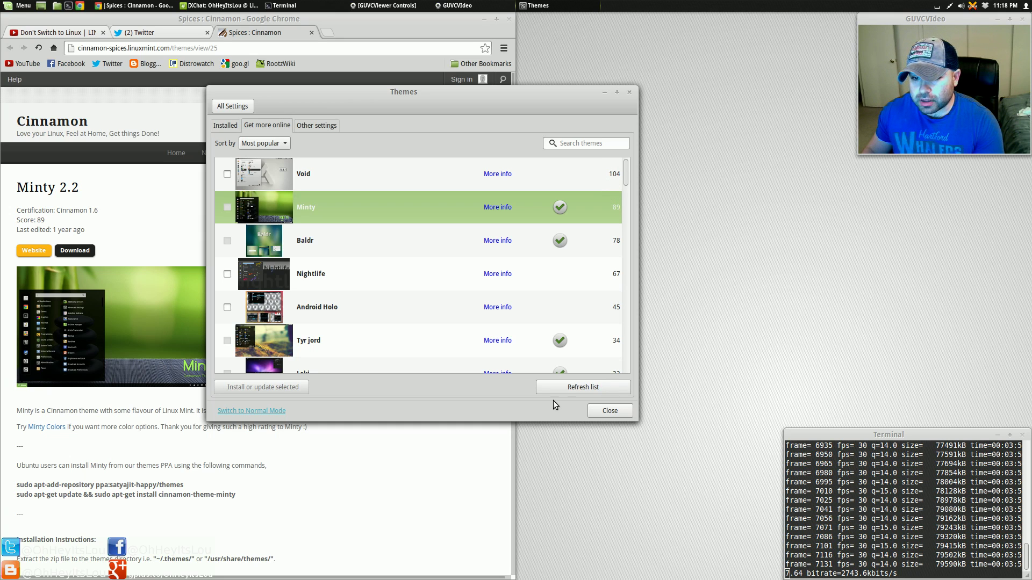
pyautogui.moveTo(573, 94); pyautogui.dragTo(959, 250)
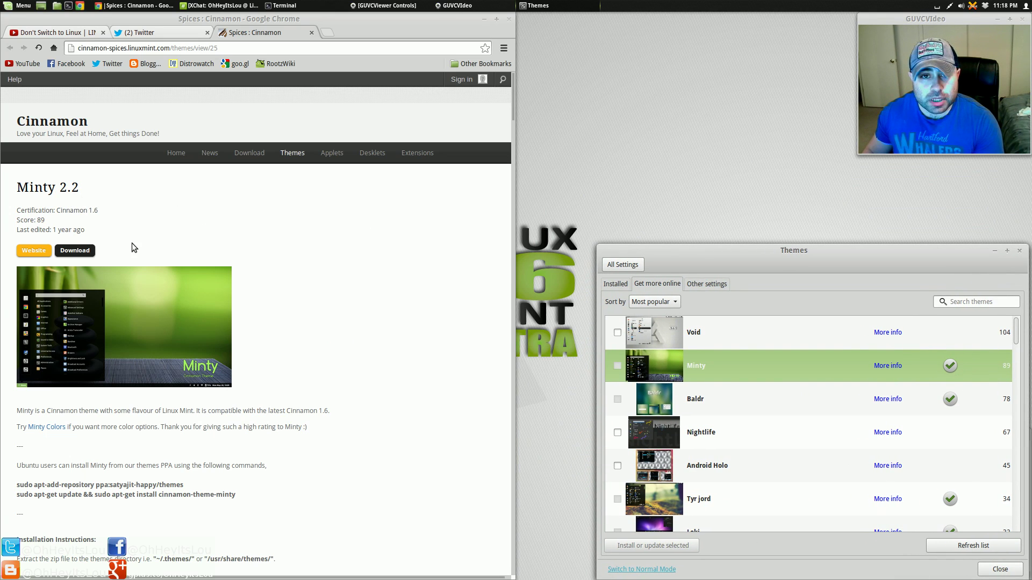
pyautogui.scroll(-5, 138, 285)
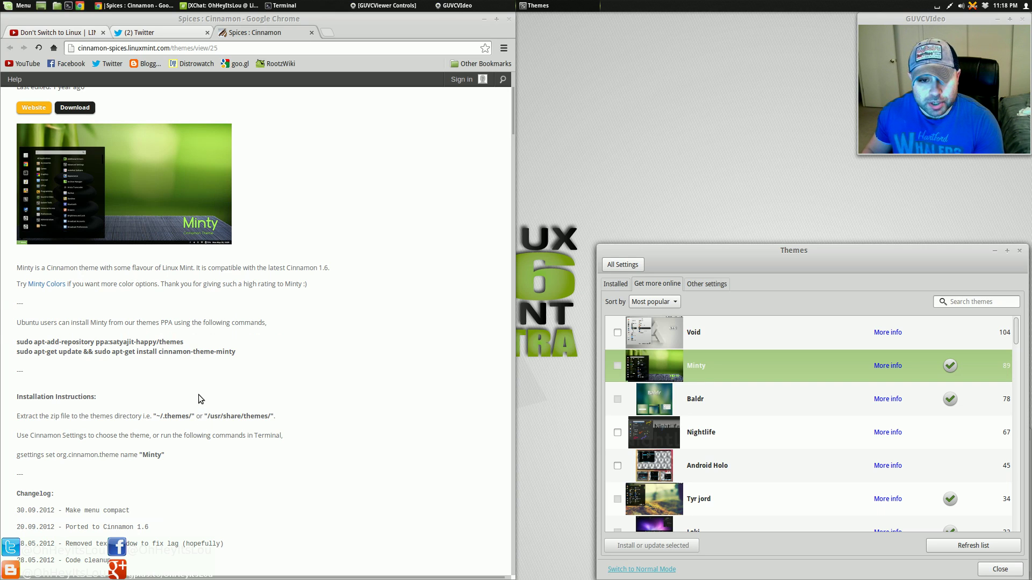
pyautogui.scroll(-5, 191, 387)
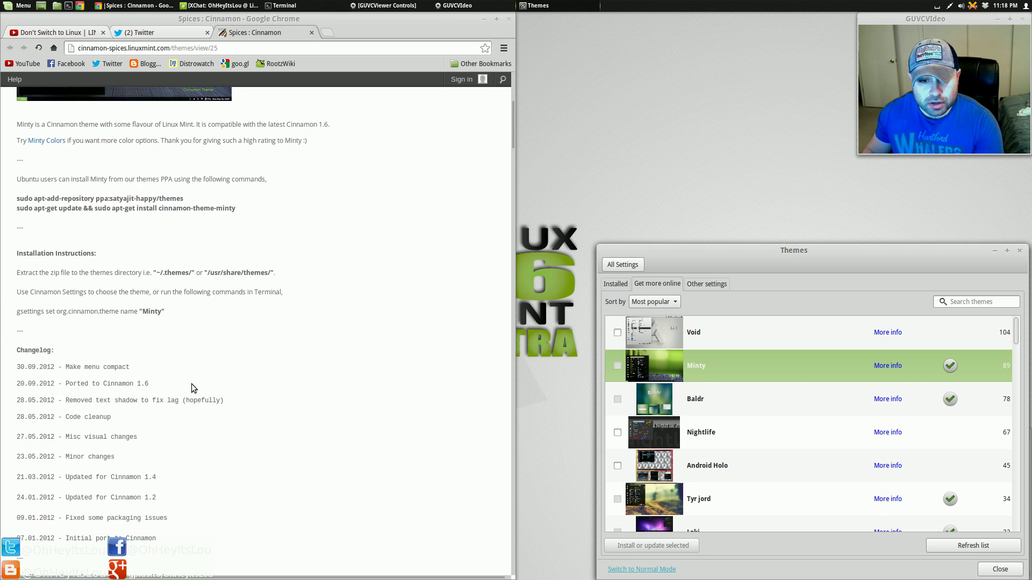
pyautogui.scroll(10, 247, 399)
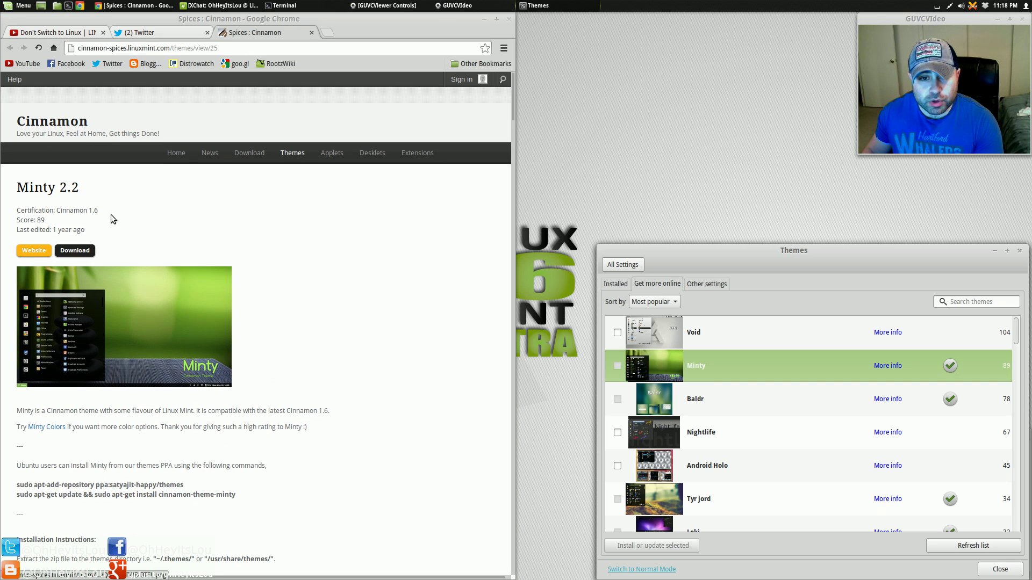
pyautogui.moveTo(96, 232); pyautogui.dragTo(8, 230)
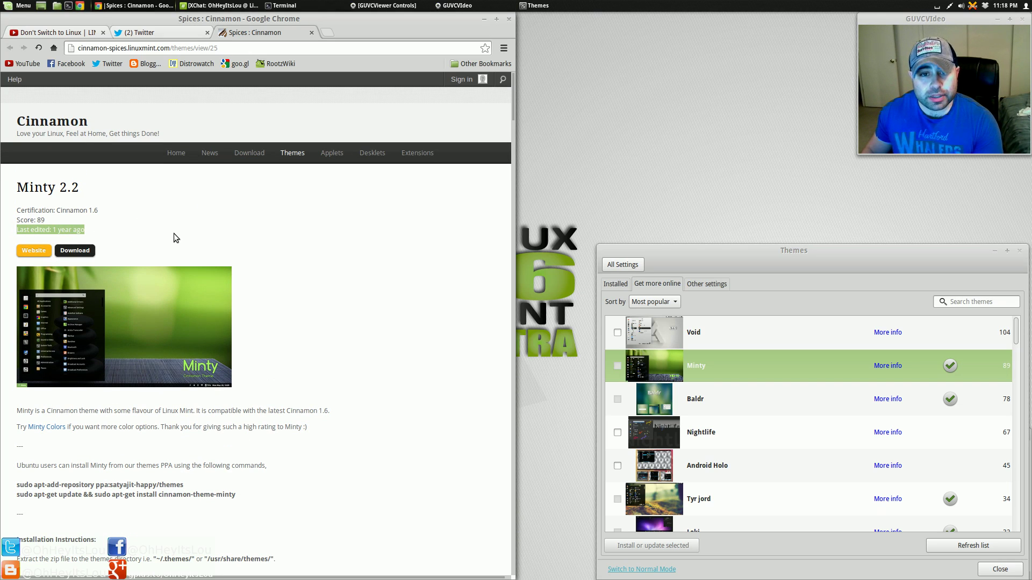
pyautogui.moveTo(118, 211); pyautogui.dragTo(10, 208)
pyautogui.click(115, 230)
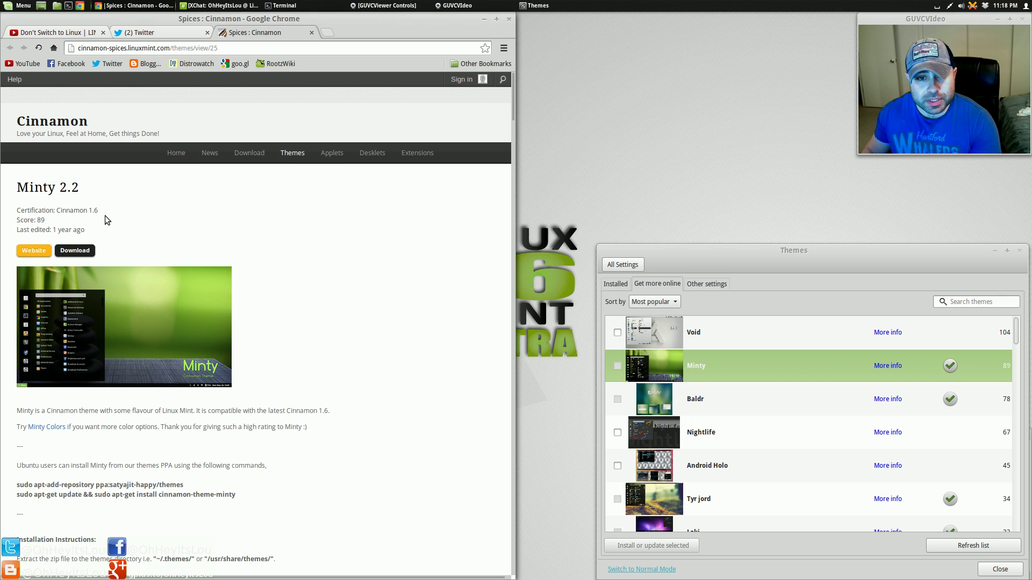
pyautogui.click(19, 5)
pyautogui.click(329, 141)
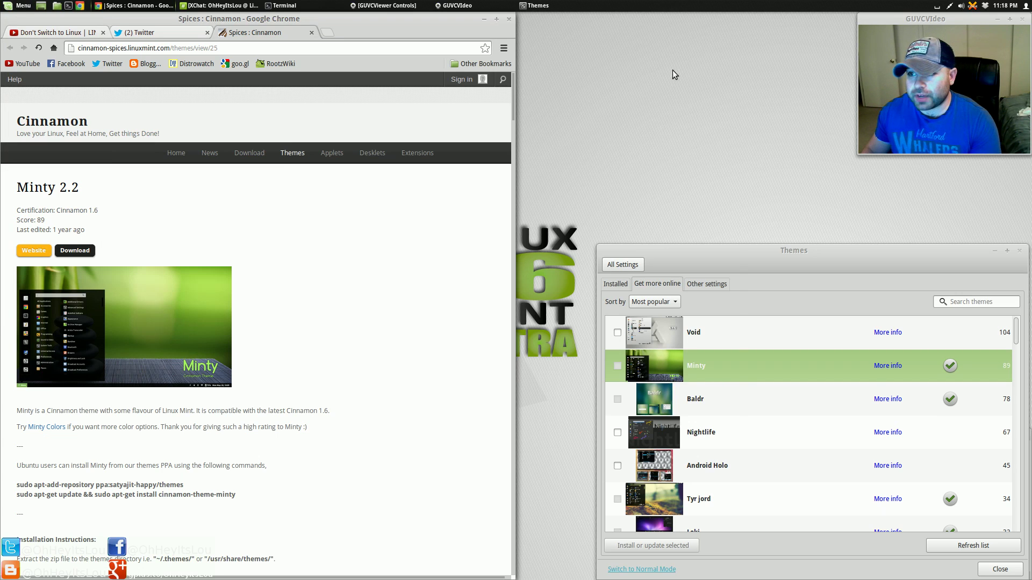
pyautogui.scroll(-5, 376, 351)
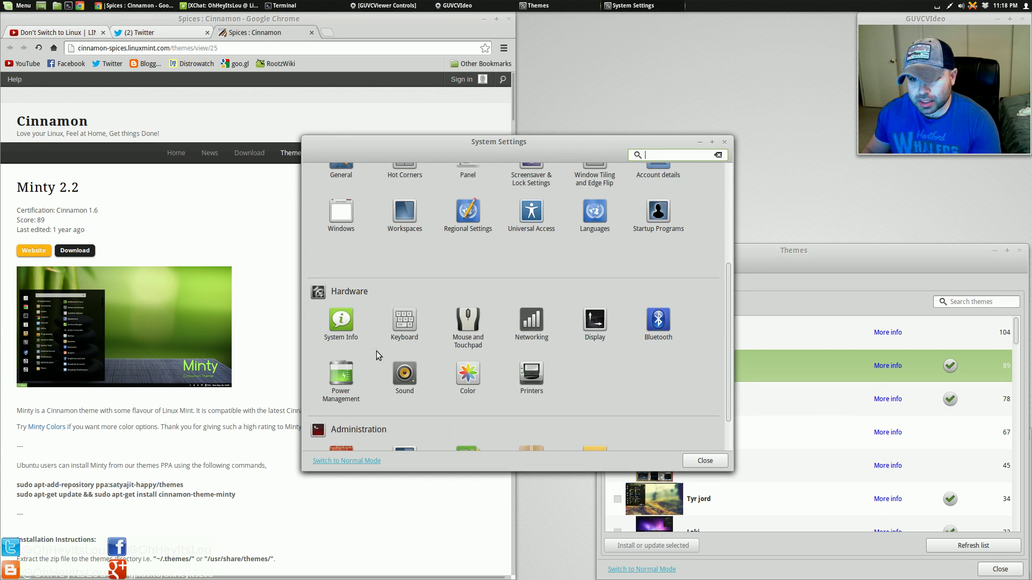
pyautogui.click(347, 335)
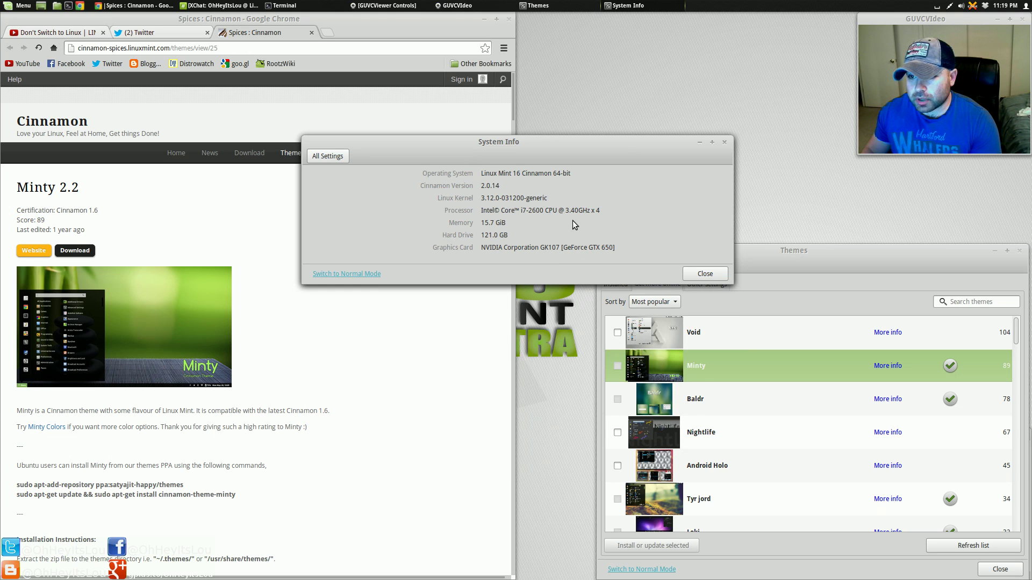
pyautogui.click(687, 270)
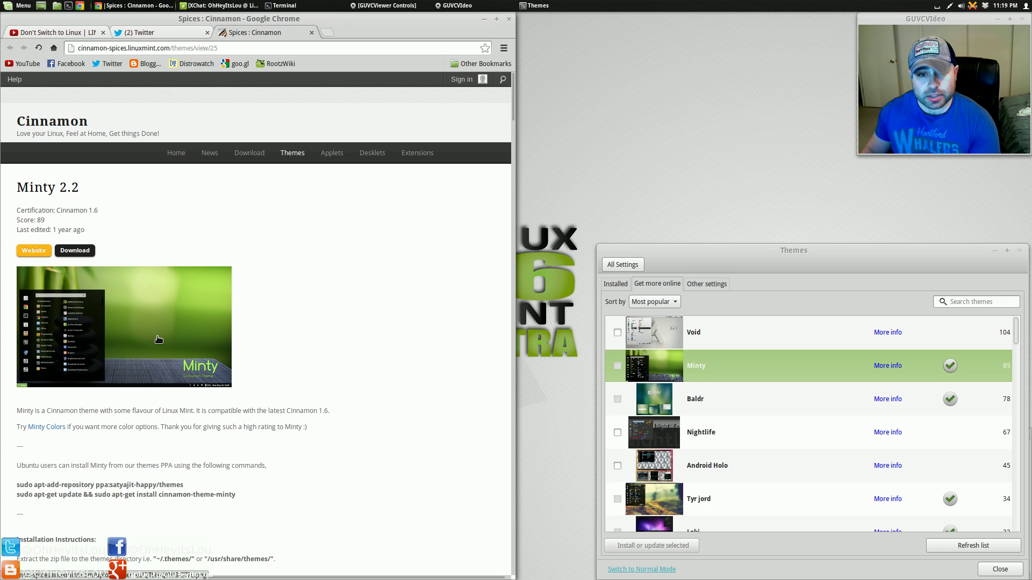
# - Close the Minty Spices tab, show the Themes Other settings, and minimize Chrome
pyautogui.tripleClick(108, 210)
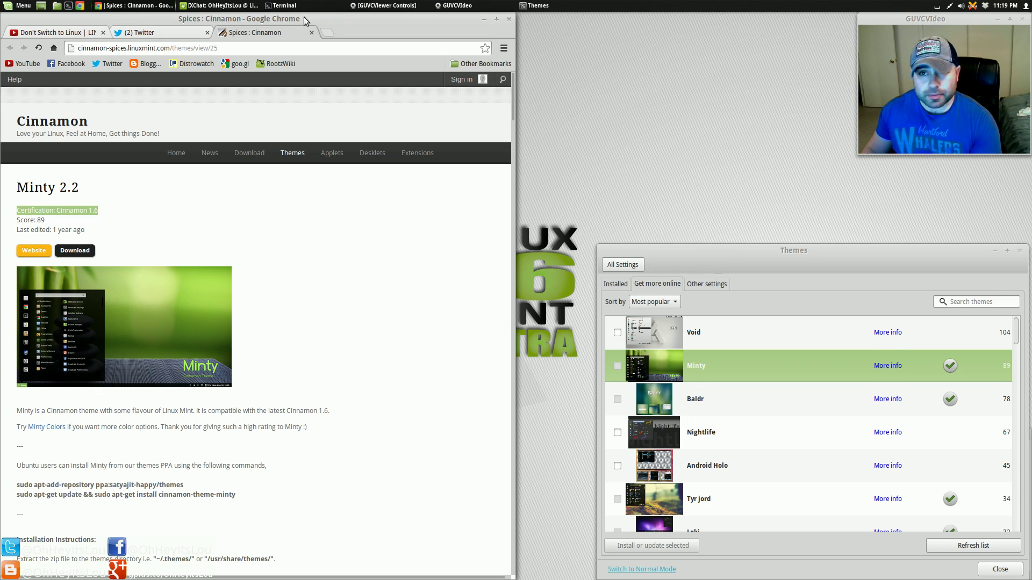
pyautogui.click(311, 32)
pyautogui.click(705, 284)
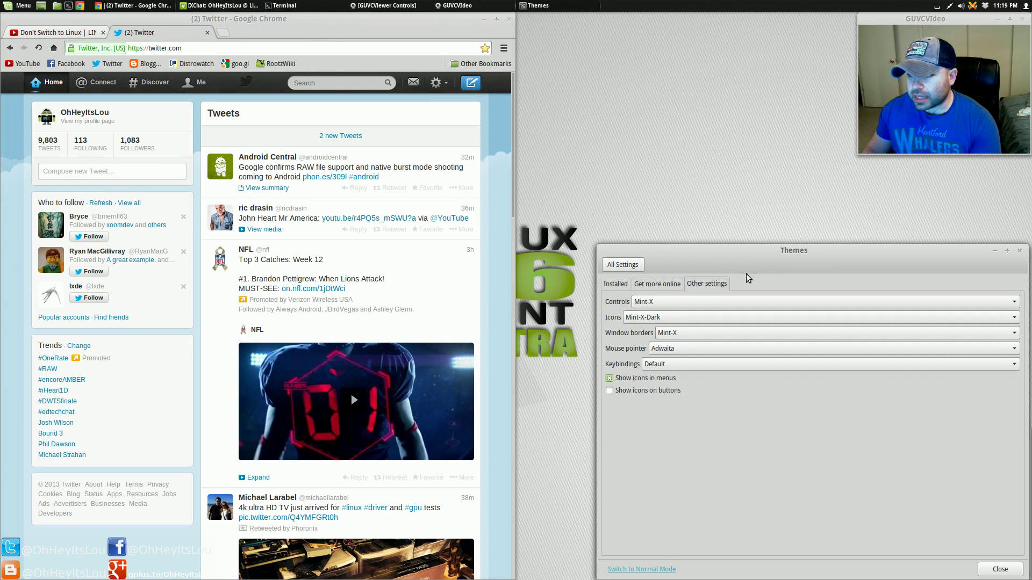
pyautogui.click(485, 20)
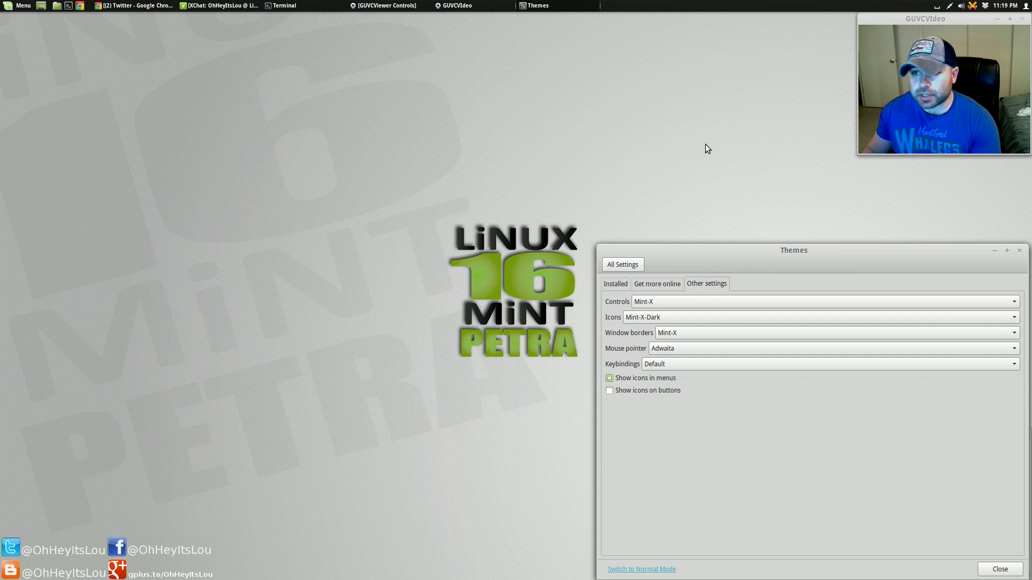
# - Move the Themes window to the upper left and browse the Icons list, keeping Mint-X-Dark
pyautogui.moveTo(856, 257); pyautogui.dragTo(381, 90)
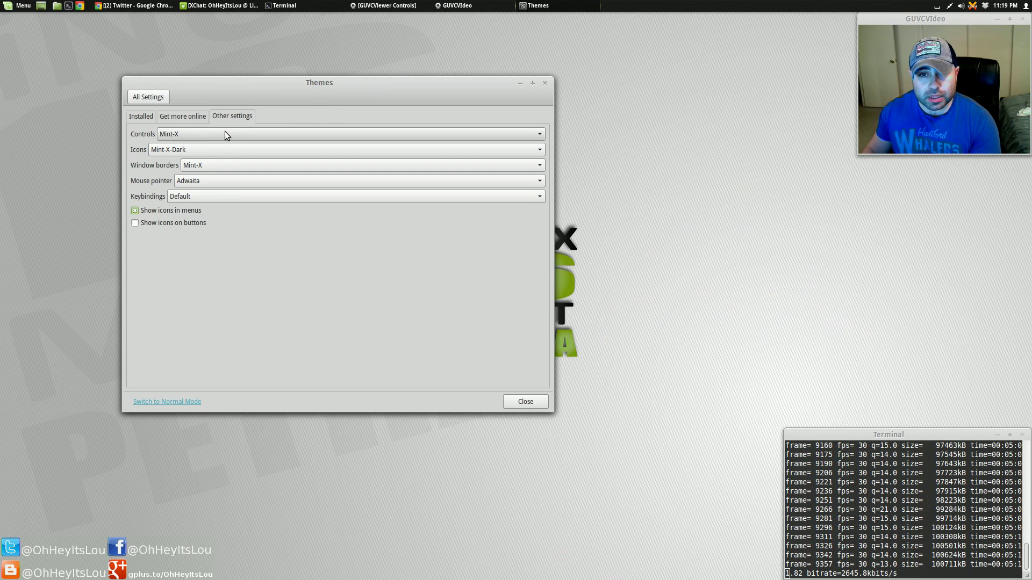
pyautogui.click(218, 146)
pyautogui.scroll(3, 229, 169)
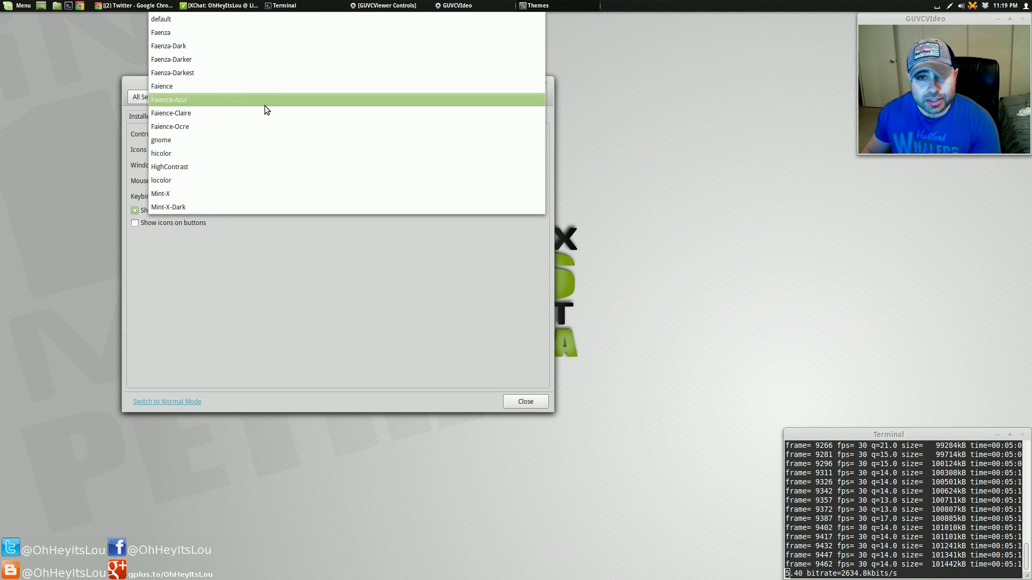
pyautogui.click(357, 306)
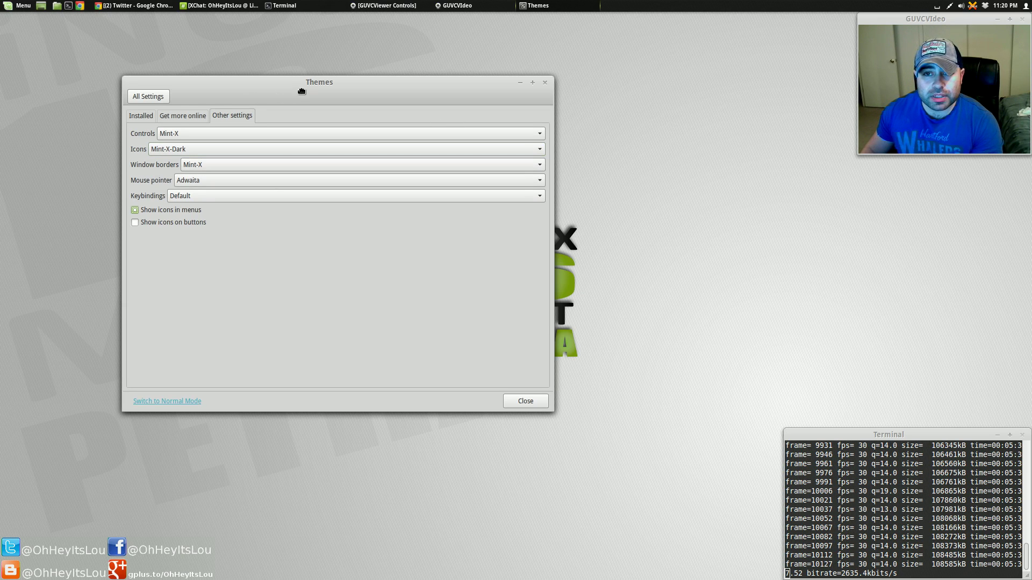
# - Switch the Icons theme to Faience-Ocre
pyautogui.moveTo(299, 99); pyautogui.dragTo(276, 84)
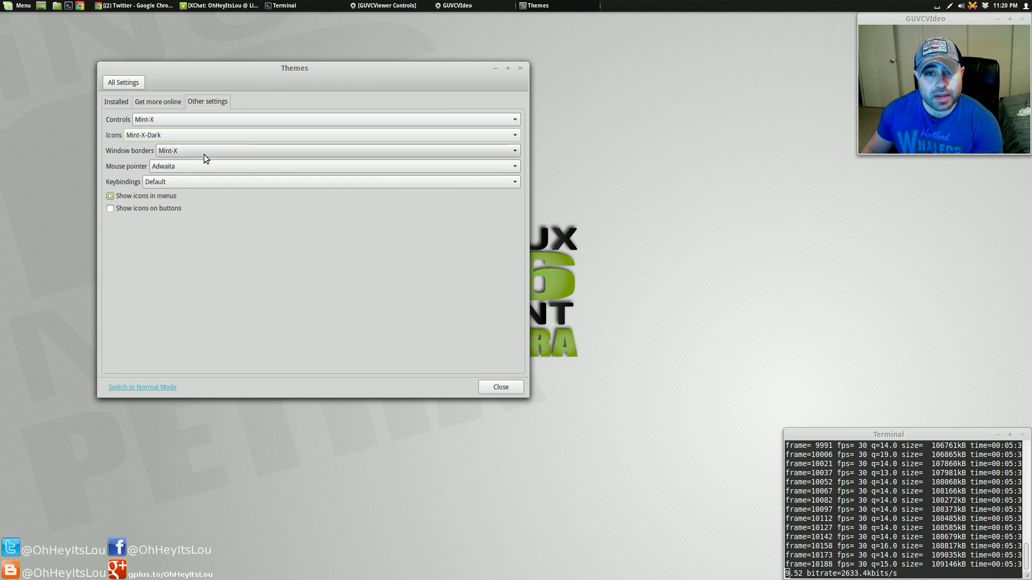
pyautogui.click(193, 135)
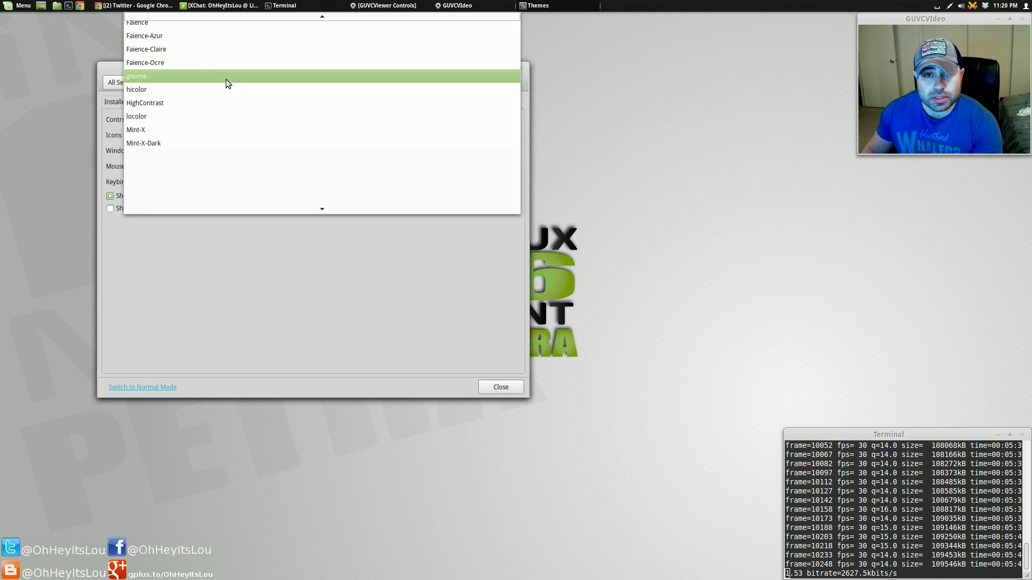
pyautogui.scroll(2, 224, 161)
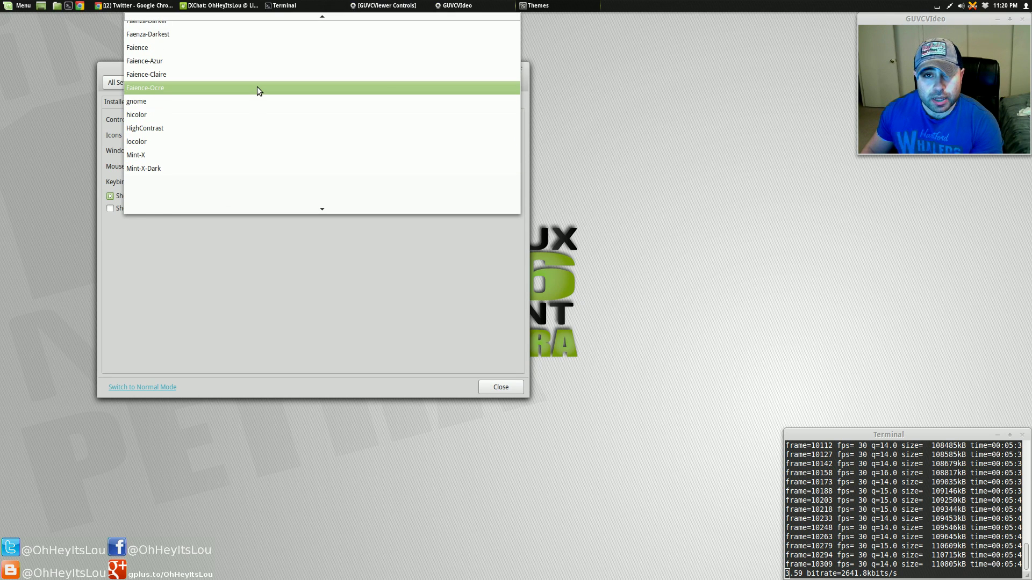
pyautogui.click(257, 88)
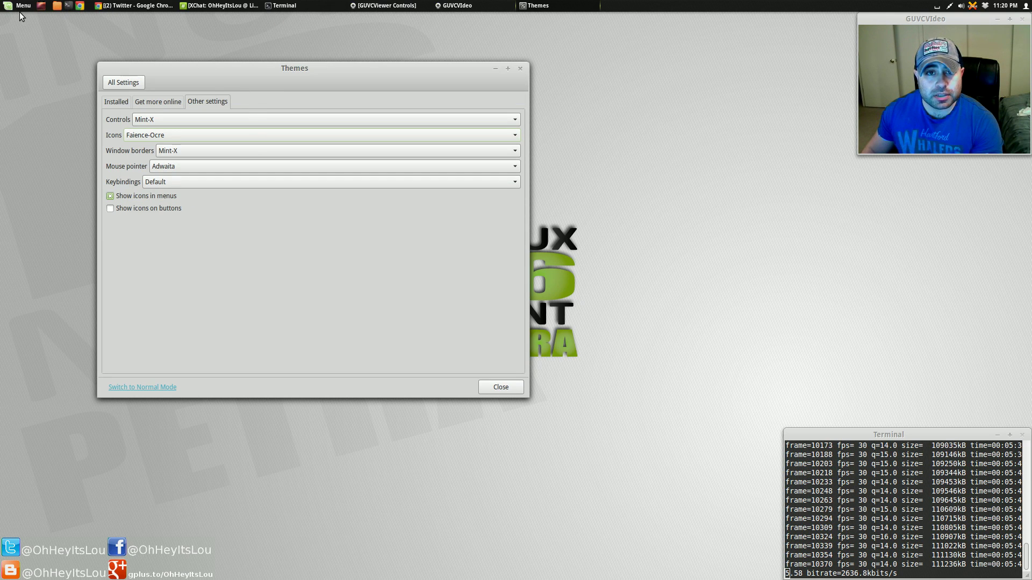
# - Preview the new icons in the Home folder, close it, and restore Mint-X-Dark icons
pyautogui.click(57, 6)
pyautogui.moveTo(745, 73); pyautogui.dragTo(468, 148)
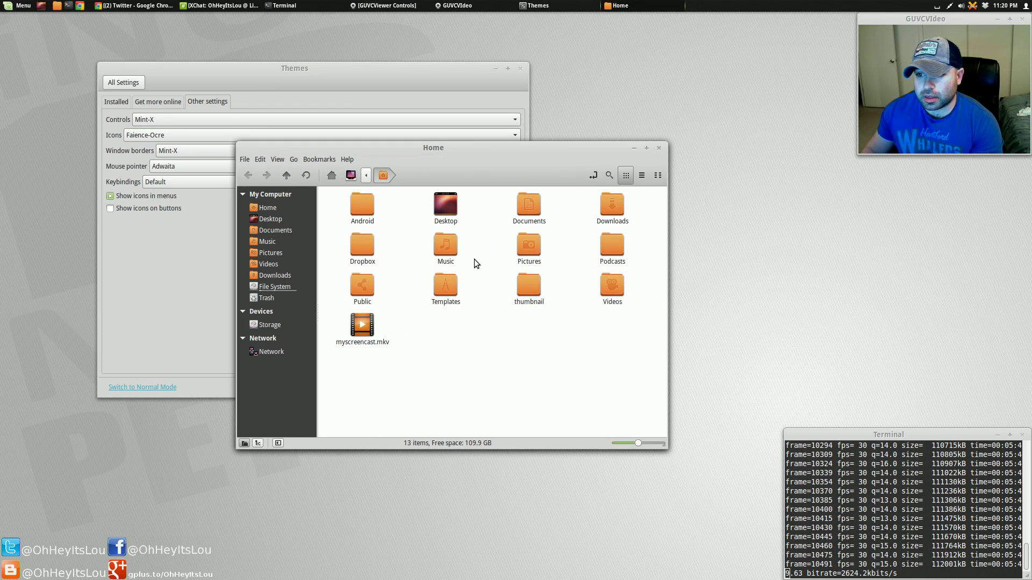
pyautogui.click(658, 147)
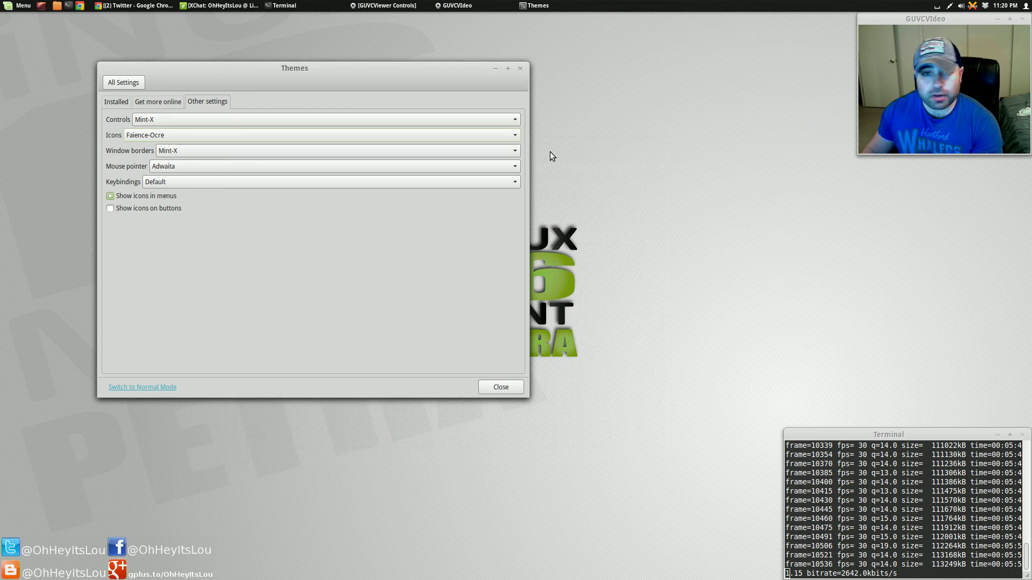
pyautogui.click(202, 135)
pyautogui.click(186, 215)
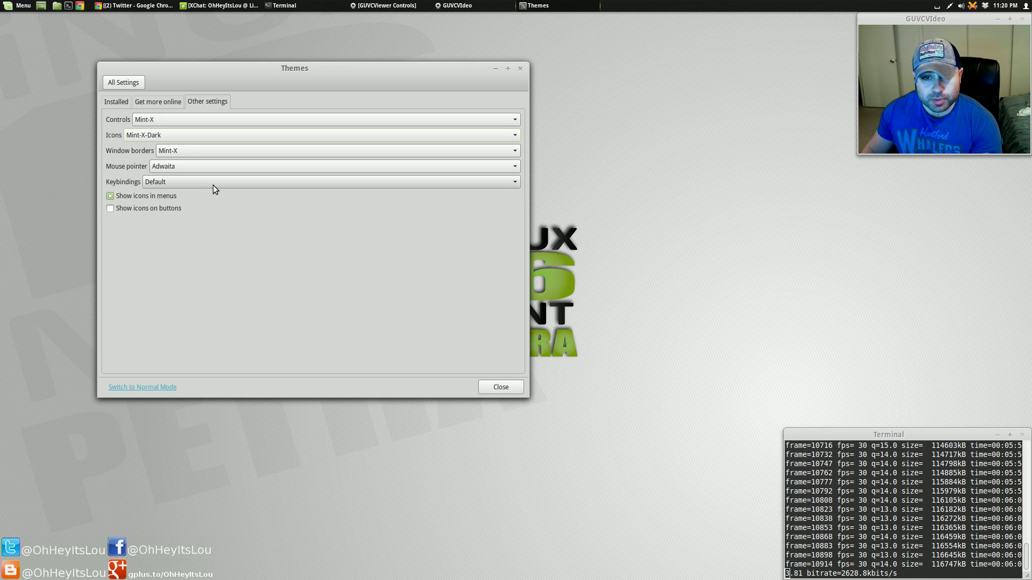
# - Locate Tyr jord in the Installed themes list, then select it in the online catalogue
pyautogui.click(154, 104)
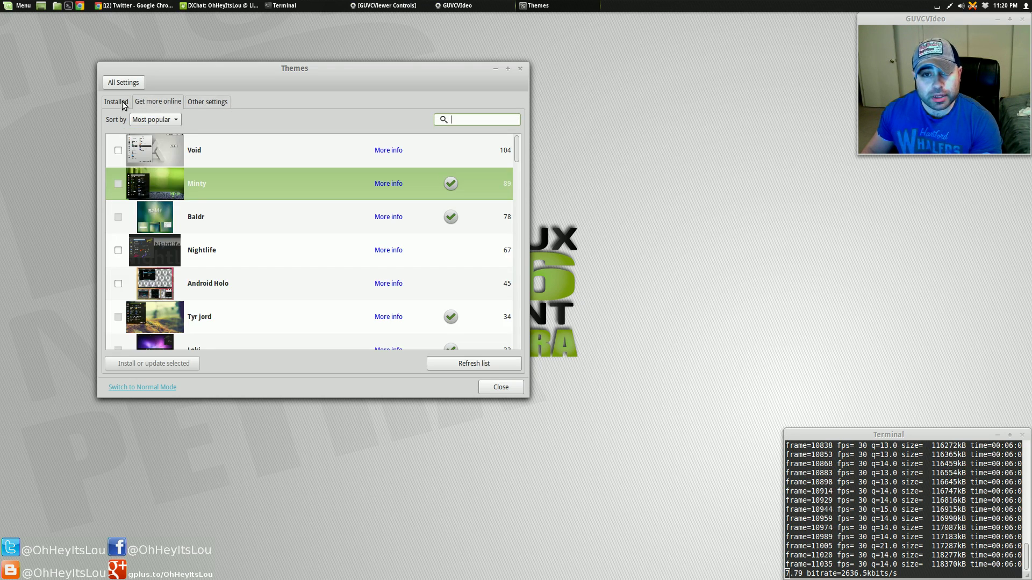
pyautogui.click(117, 102)
pyautogui.scroll(-3, 289, 296)
pyautogui.scroll(-1, 288, 297)
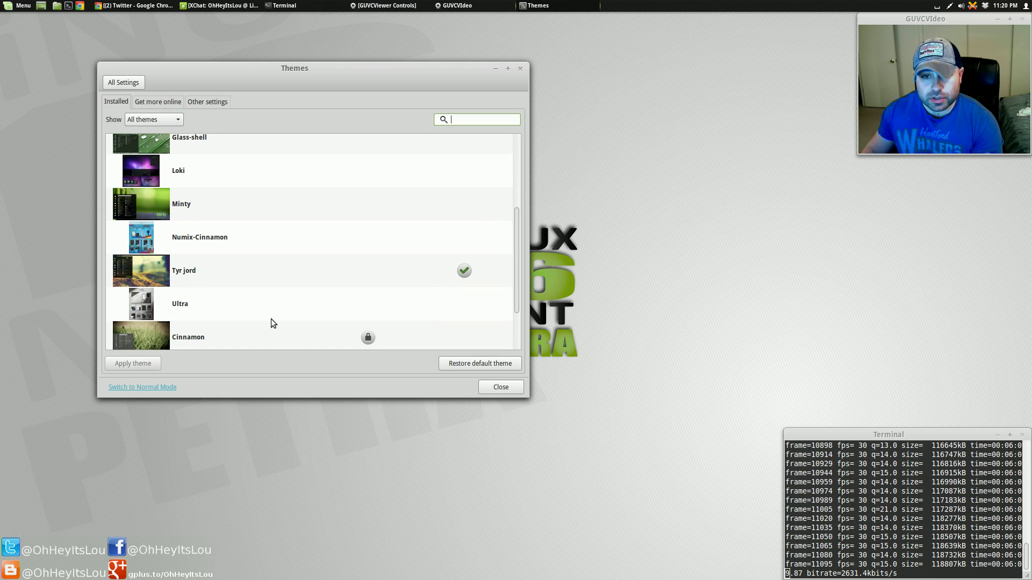
pyautogui.click(276, 276)
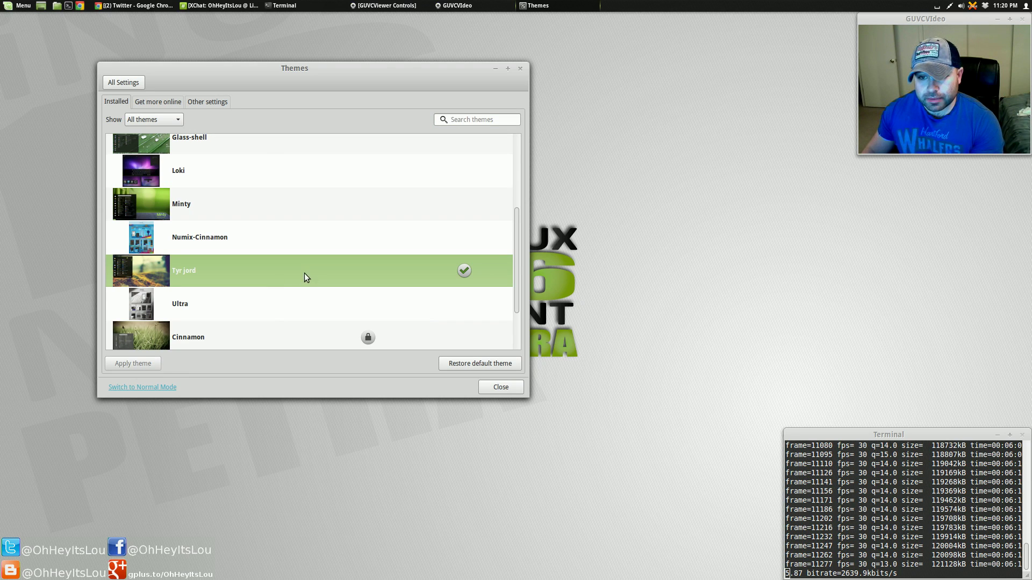
pyautogui.click(167, 102)
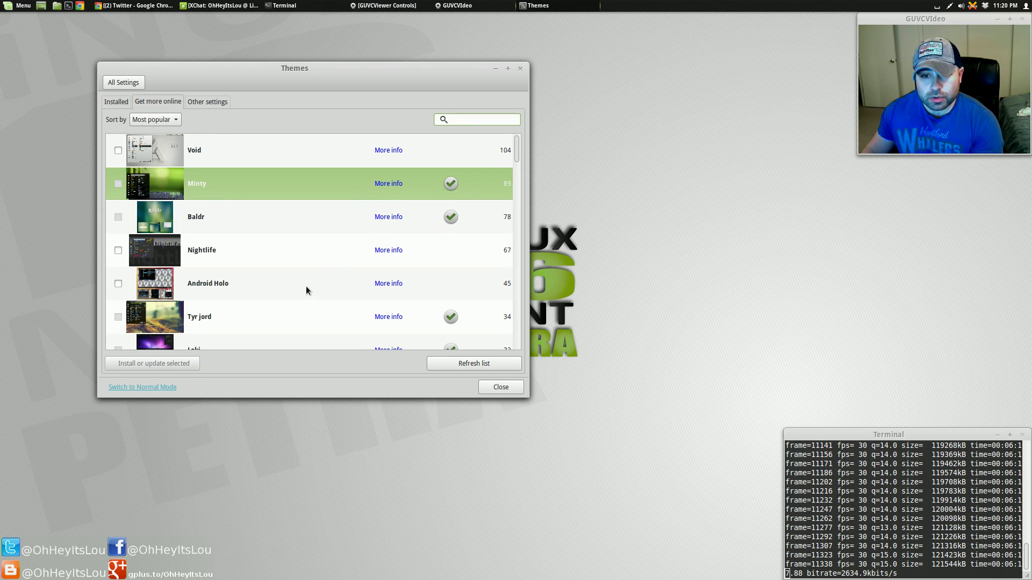
pyautogui.click(368, 316)
# - Open Tyr Jord 3.0's details page, highlight its Cinnamon 1.8 certification and last-edited lines, then minimize Chrome
pyautogui.click(403, 317)
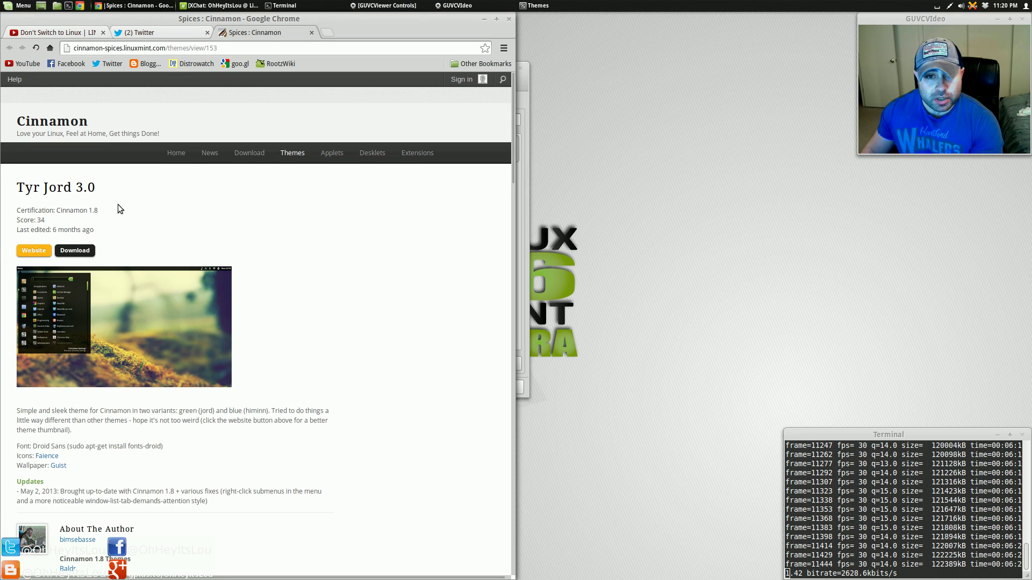
pyautogui.moveTo(112, 208); pyautogui.dragTo(10, 210)
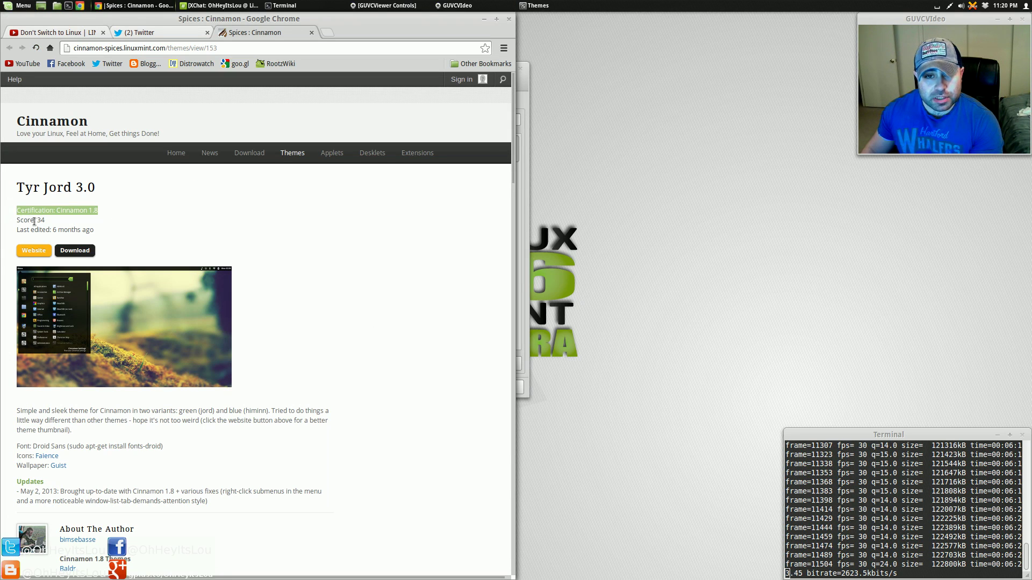
pyautogui.moveTo(111, 234); pyautogui.dragTo(8, 233)
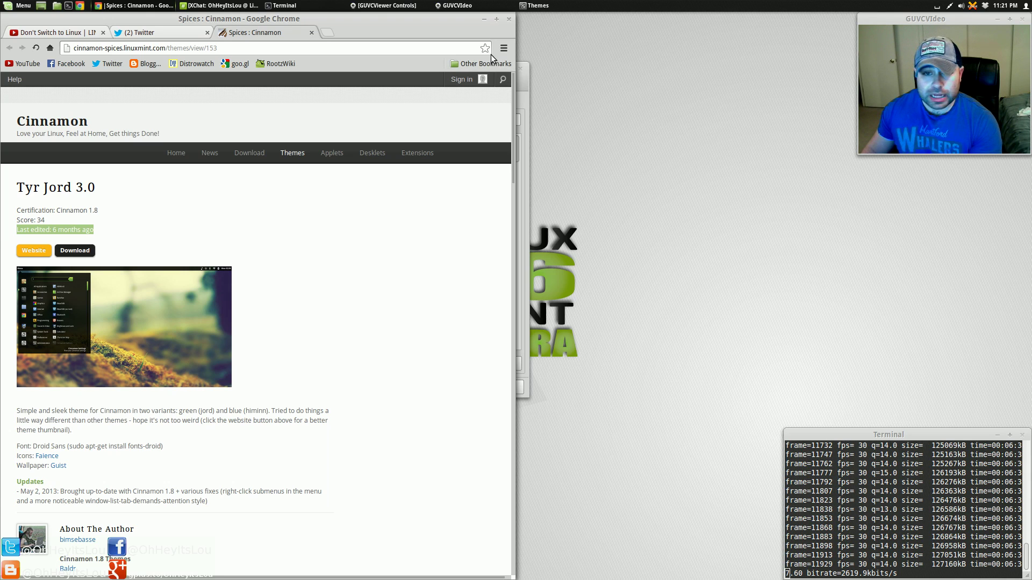
pyautogui.click(484, 19)
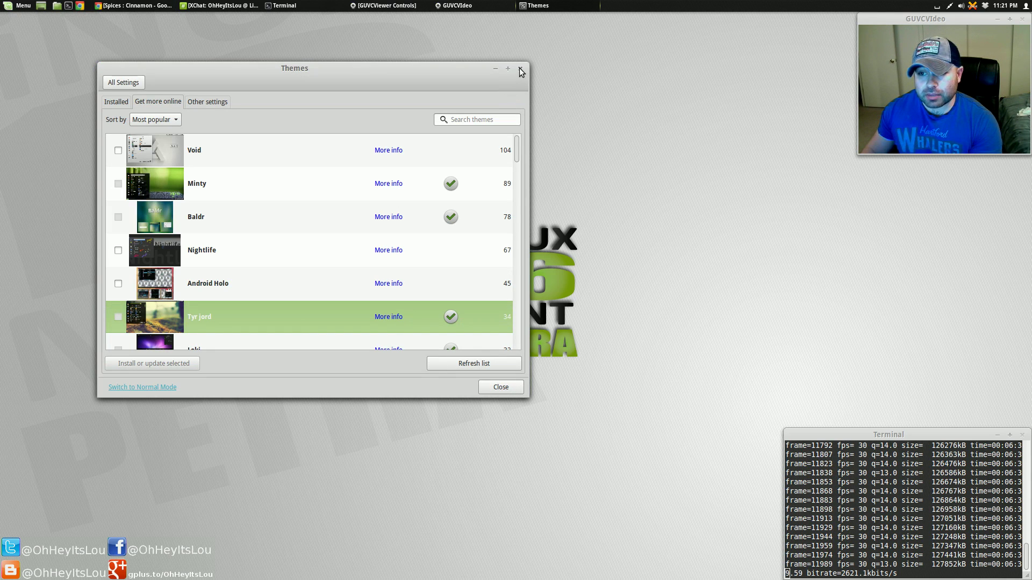
# - Close the Themes window and browse the Menu's Internet, All Applications, Sound & Video and Places categories
pyautogui.click(520, 68)
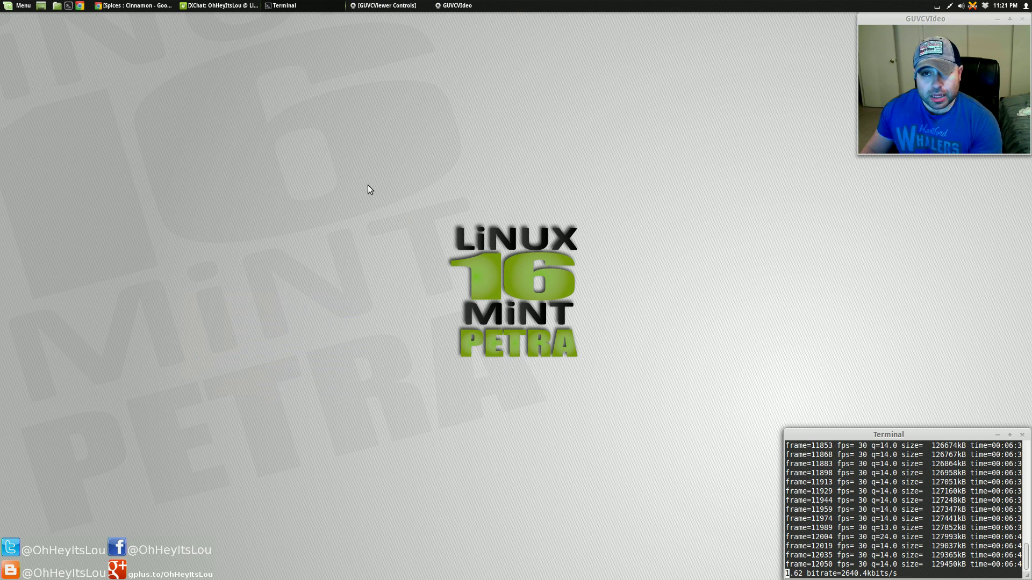
pyautogui.press('super')
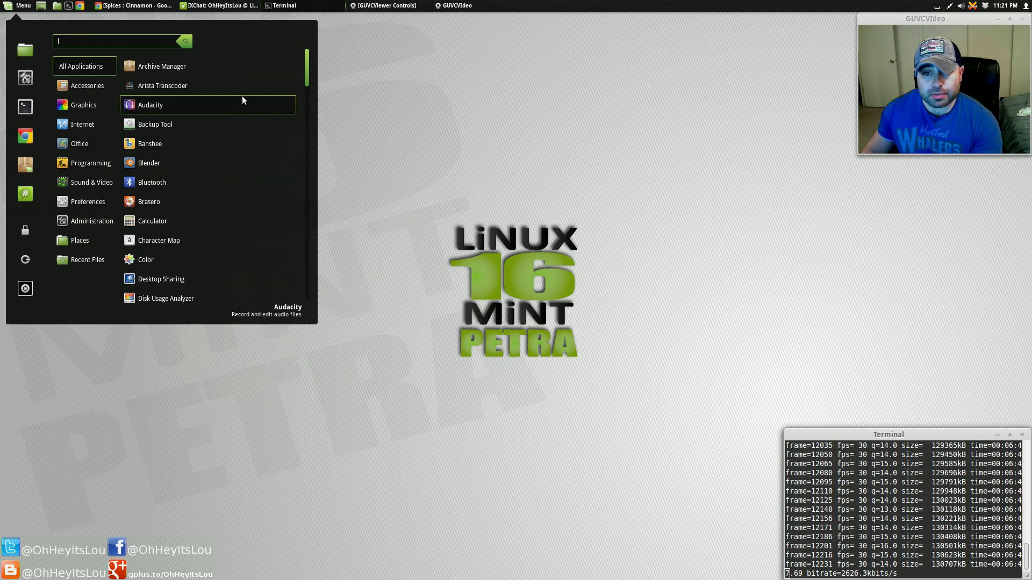
pyautogui.moveTo(82, 129)
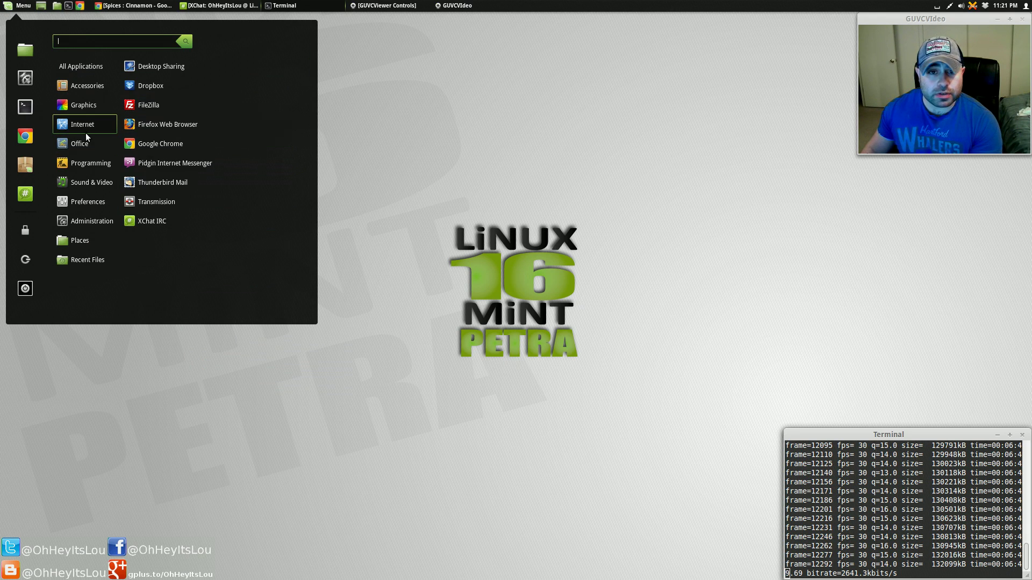
pyautogui.moveTo(85, 69)
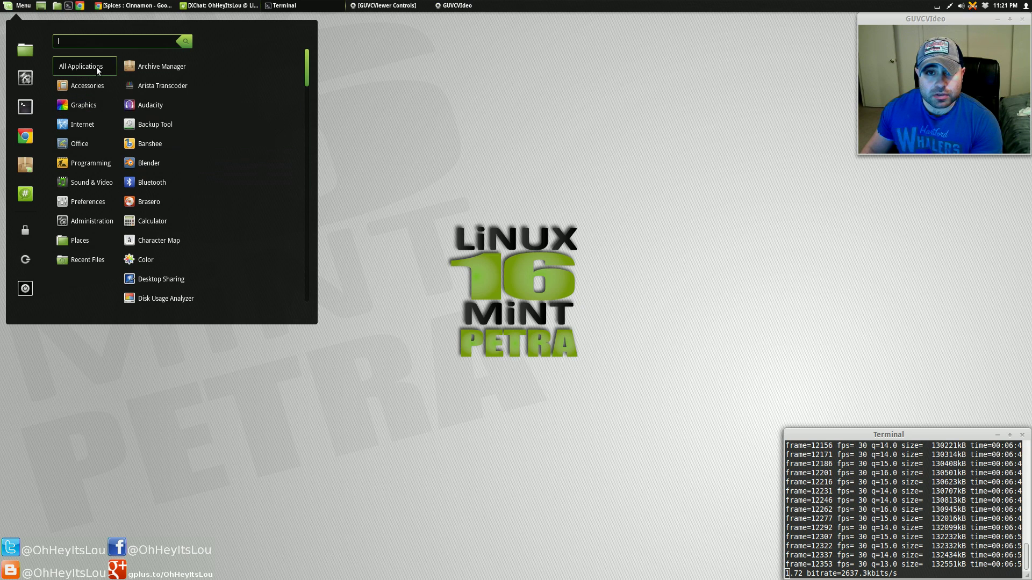
pyautogui.moveTo(91, 183)
pyautogui.moveTo(81, 241)
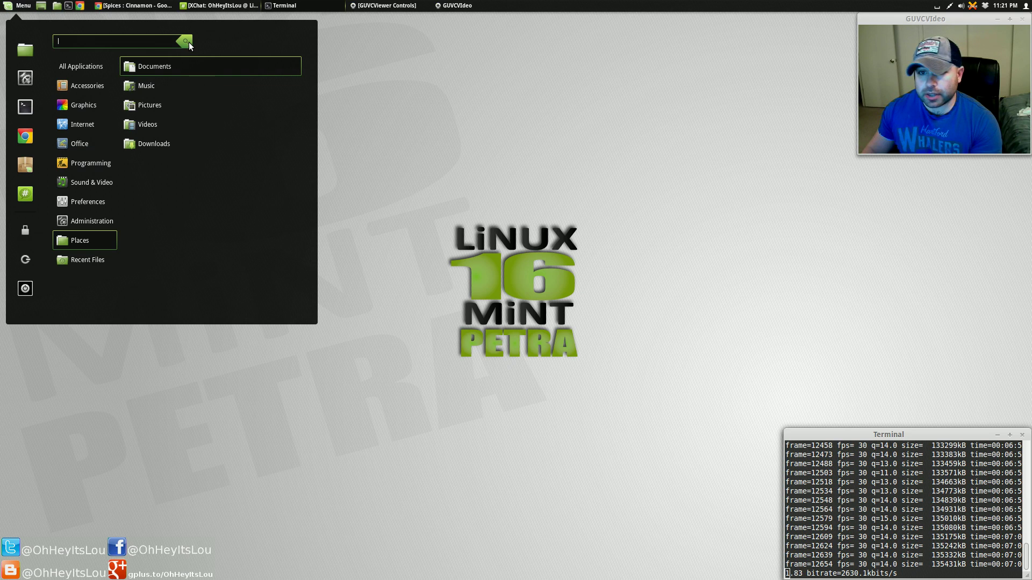
# - Pick the Petra tile via Change Desktop Background, then close the Backgrounds window
pyautogui.click(639, 172)
pyautogui.rightClick(496, 129)
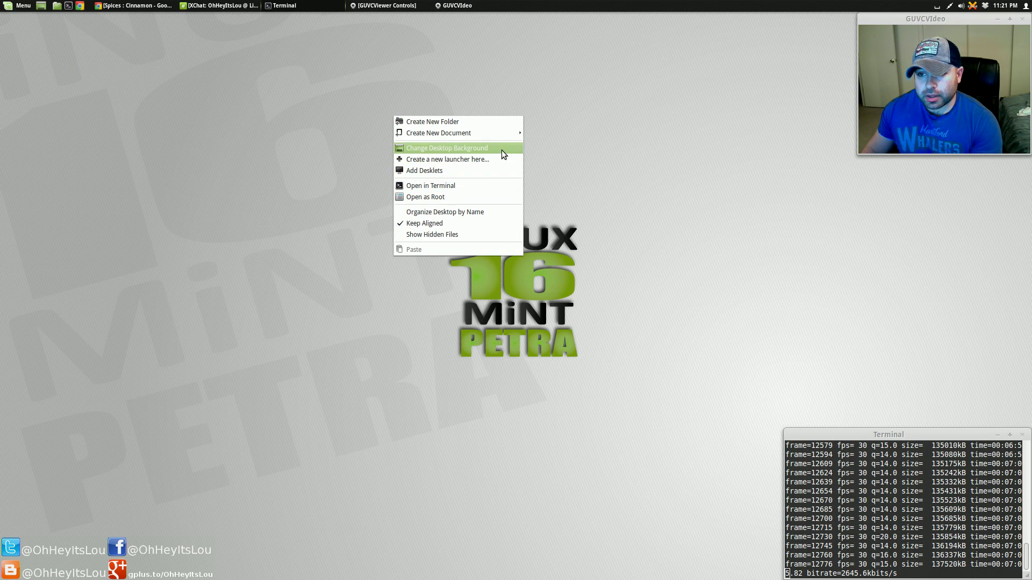
pyautogui.click(502, 150)
pyautogui.moveTo(523, 147); pyautogui.dragTo(248, 56)
pyautogui.scroll(-3, 233, 225)
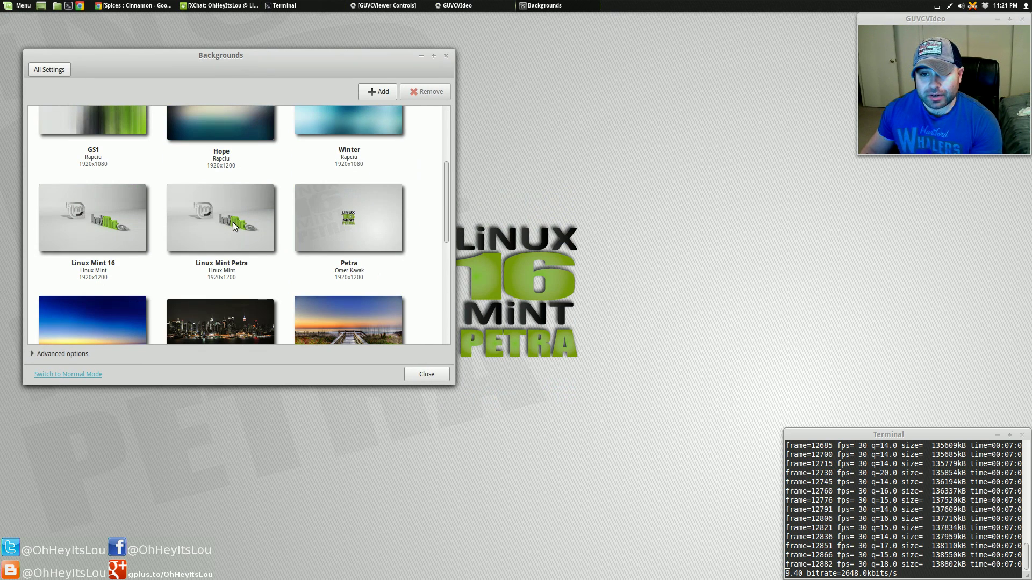
pyautogui.click(375, 221)
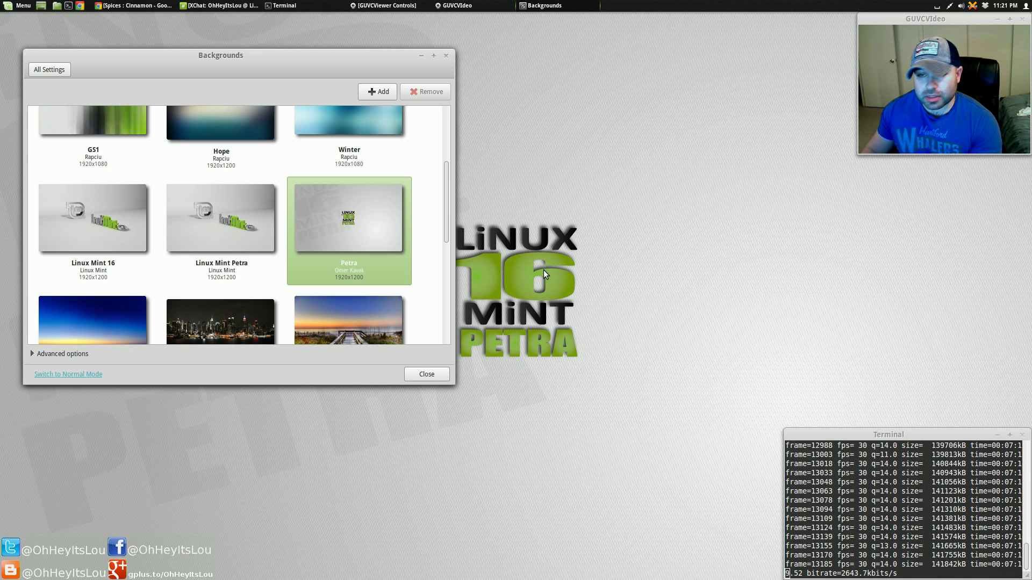
pyautogui.click(446, 56)
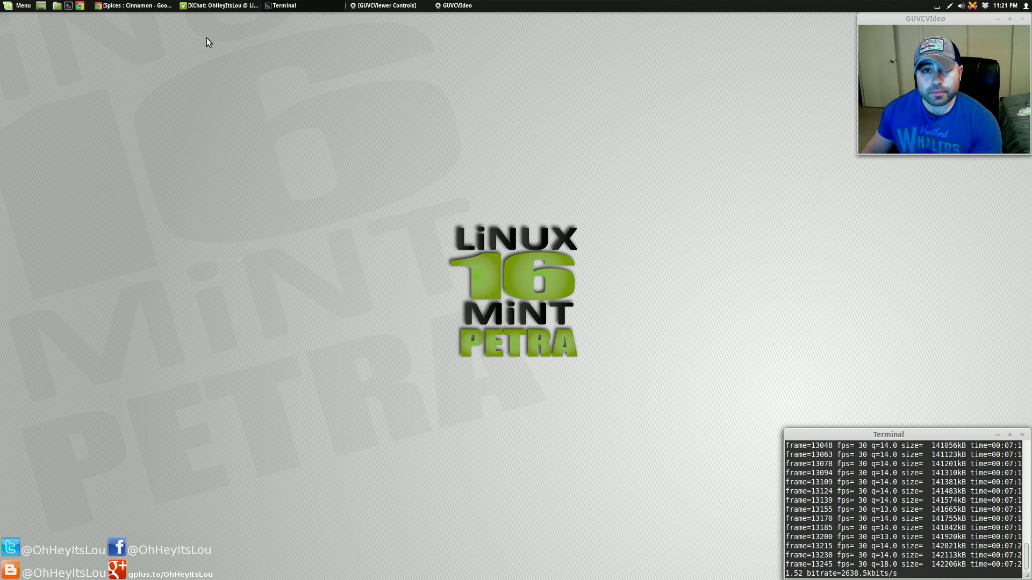
pyautogui.click(1026, 6)
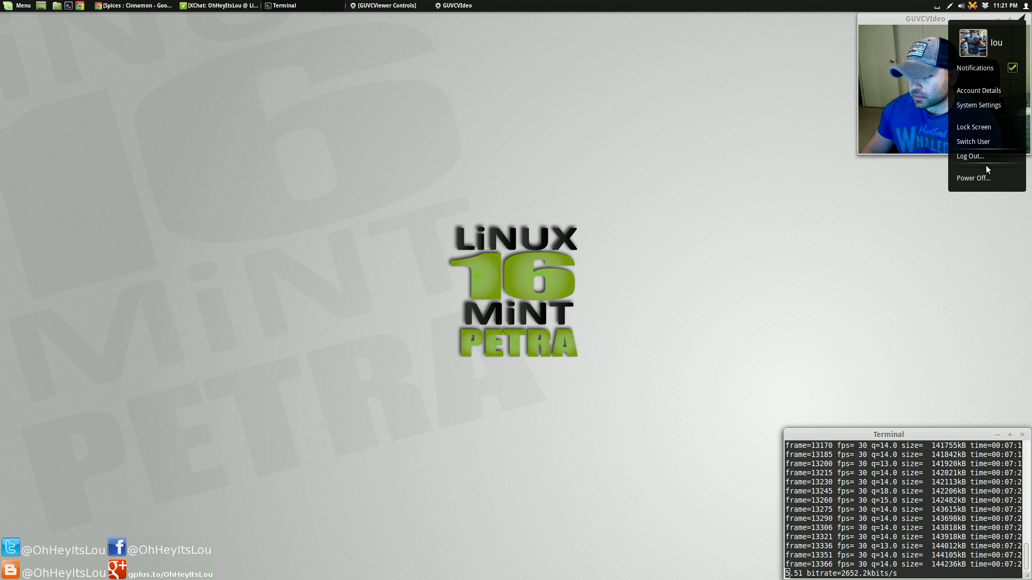
pyautogui.click(1006, 7)
pyautogui.click(1006, 6)
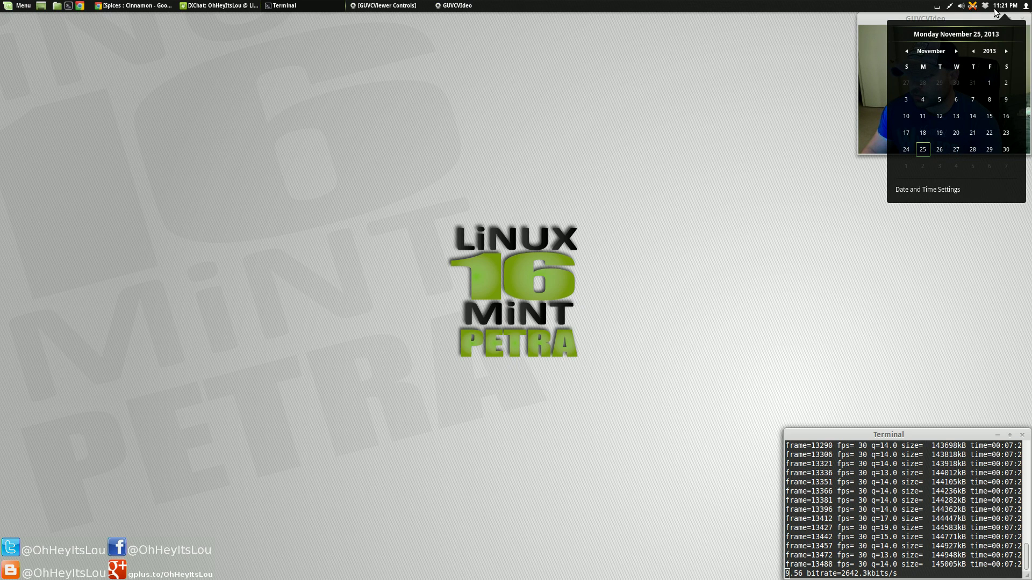
pyautogui.click(960, 6)
pyautogui.click(961, 7)
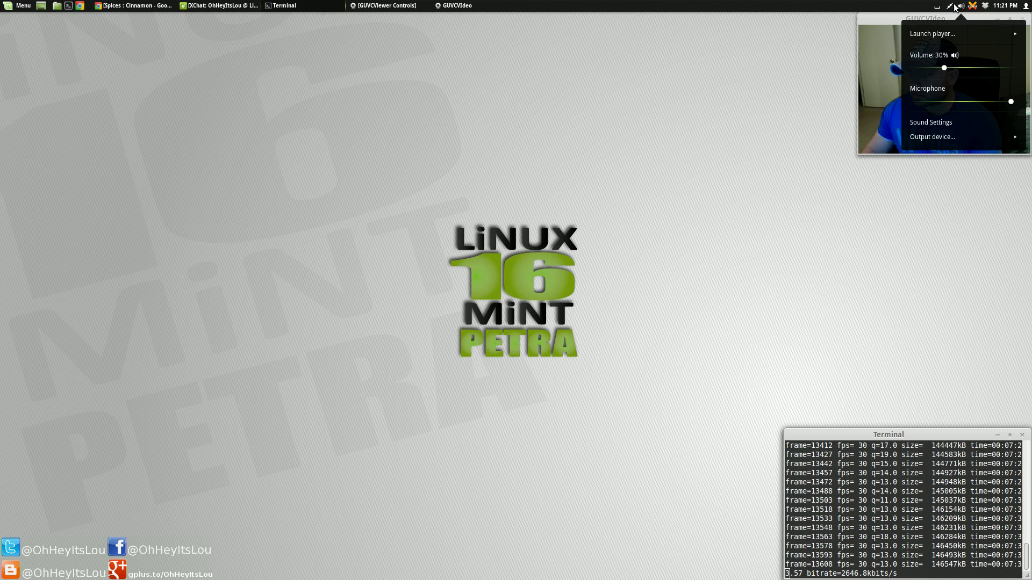
pyautogui.click(950, 7)
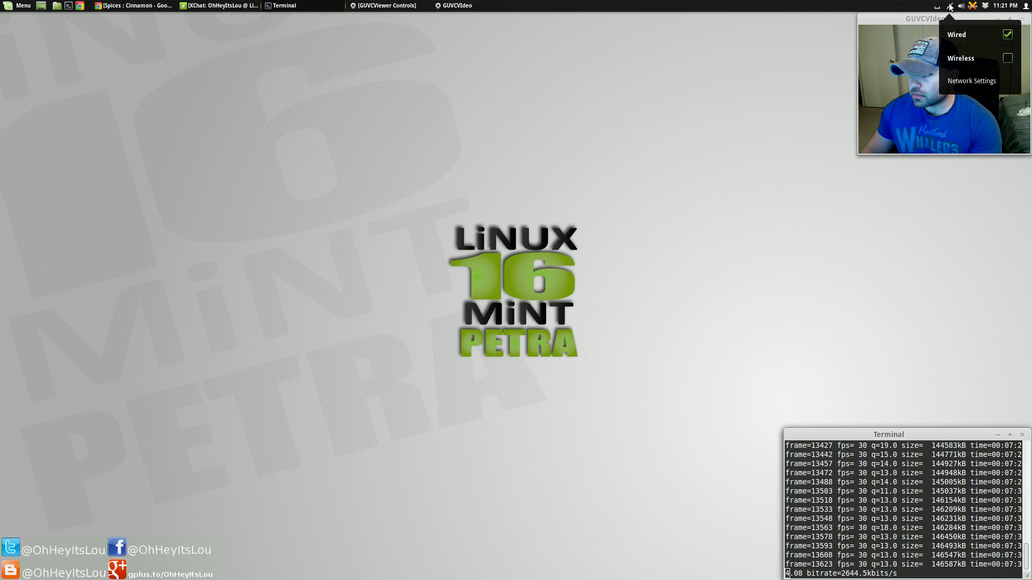
pyautogui.click(580, 112)
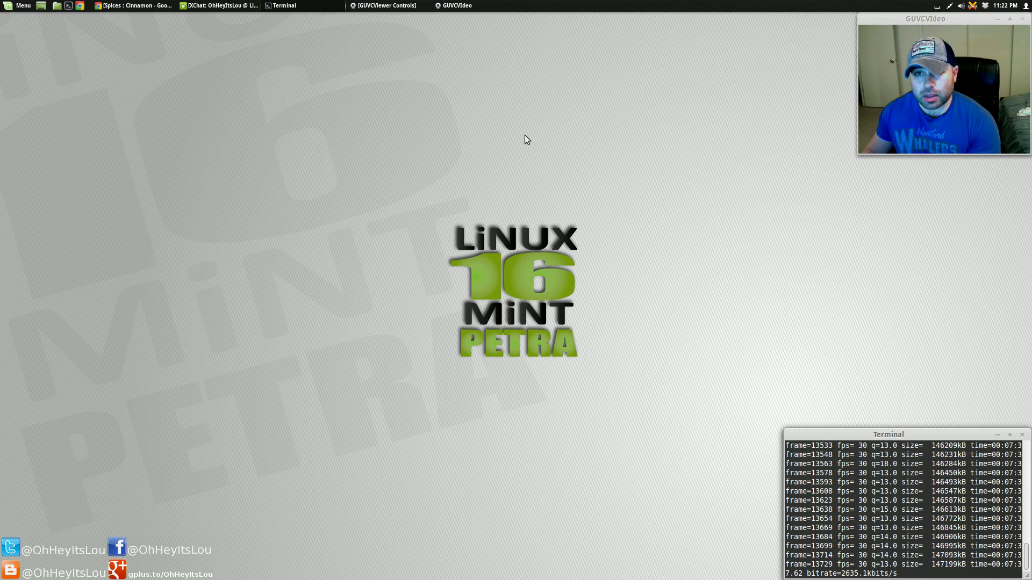